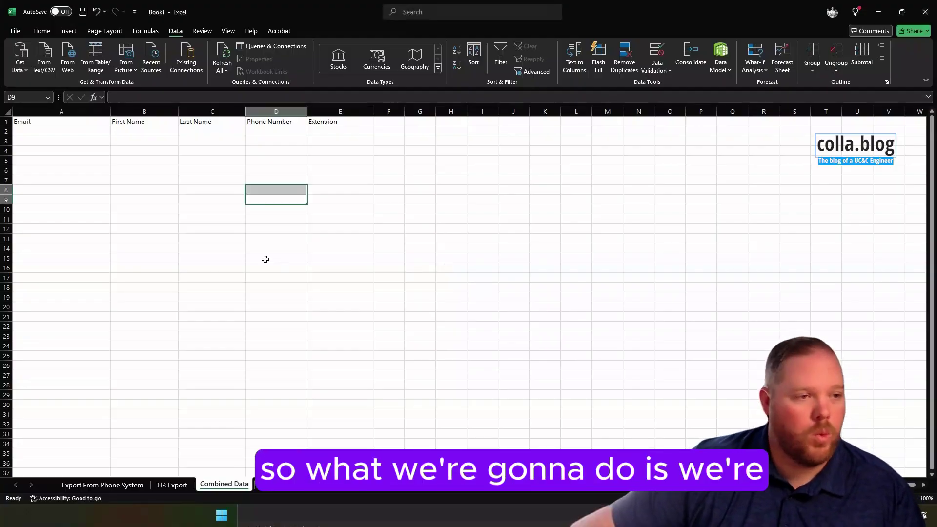
- Look over the Export From Phone System and Combined Data sheets, ending on HR Export
{"action": "left_click", "coordinate": [268, 249]}
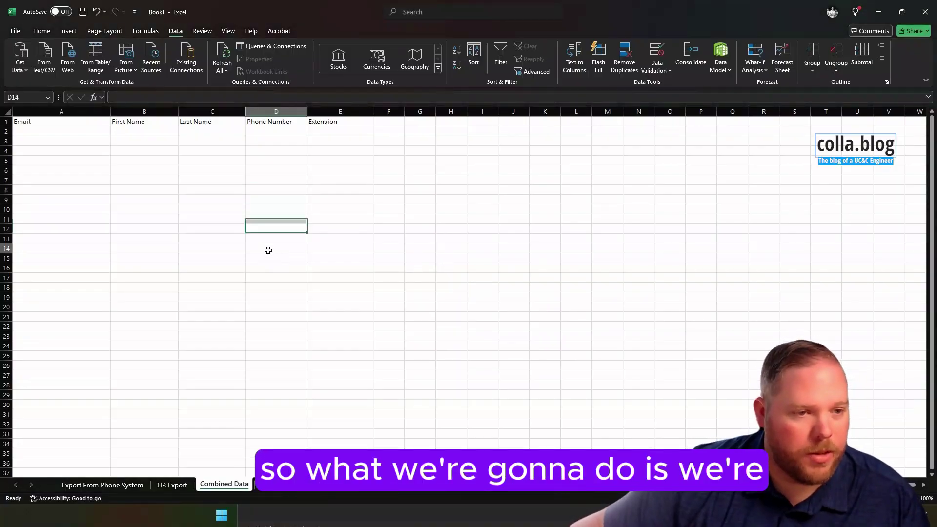
{"action": "left_click", "coordinate": [131, 485]}
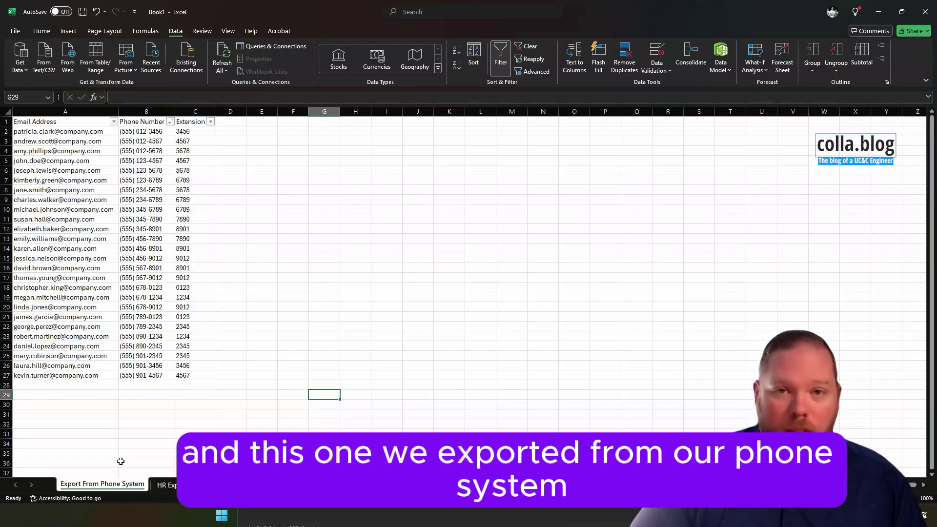
{"action": "left_click", "coordinate": [164, 484]}
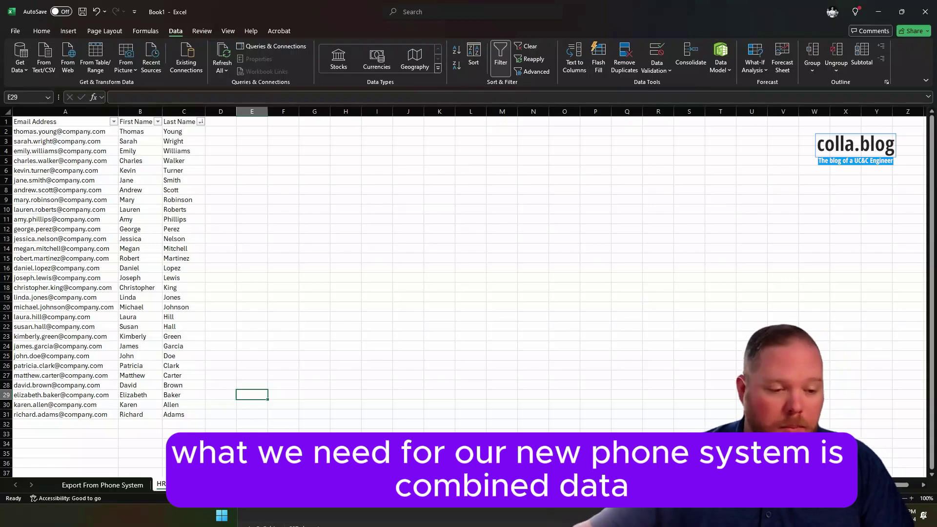
{"action": "key", "text": "ctrl+Page_Down"}
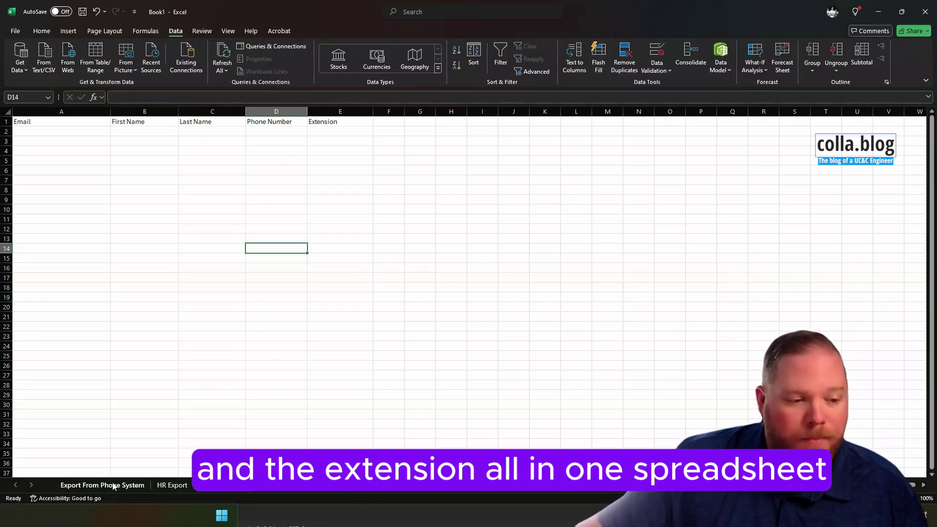
{"action": "left_click", "coordinate": [171, 485]}
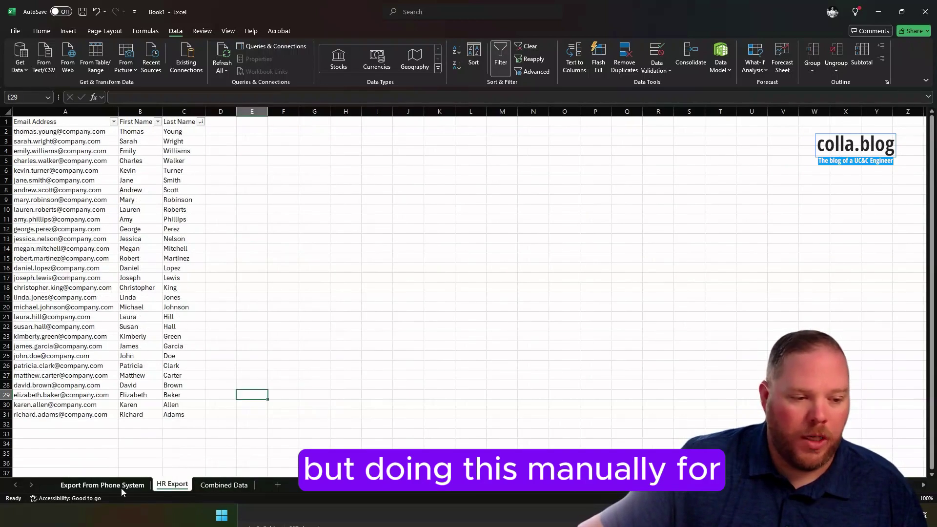
{"action": "left_click", "coordinate": [121, 488]}
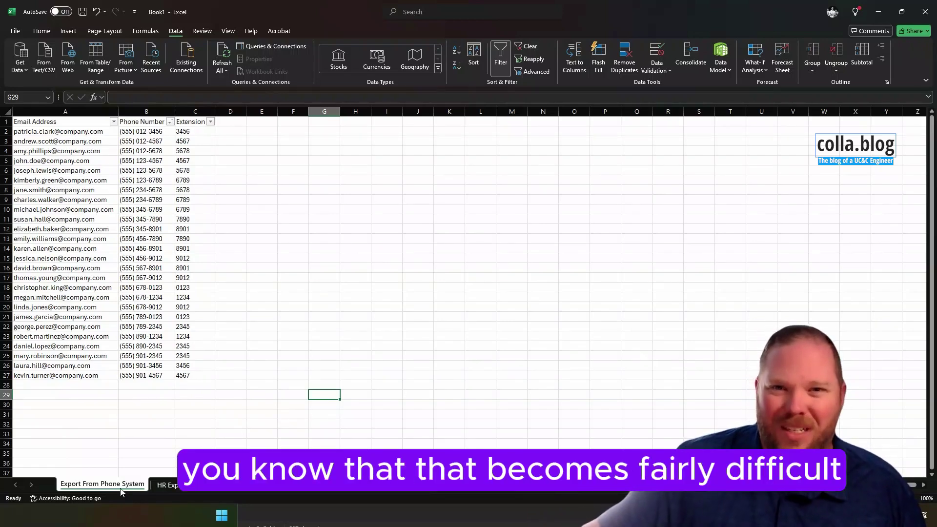
{"action": "left_click", "coordinate": [157, 486]}
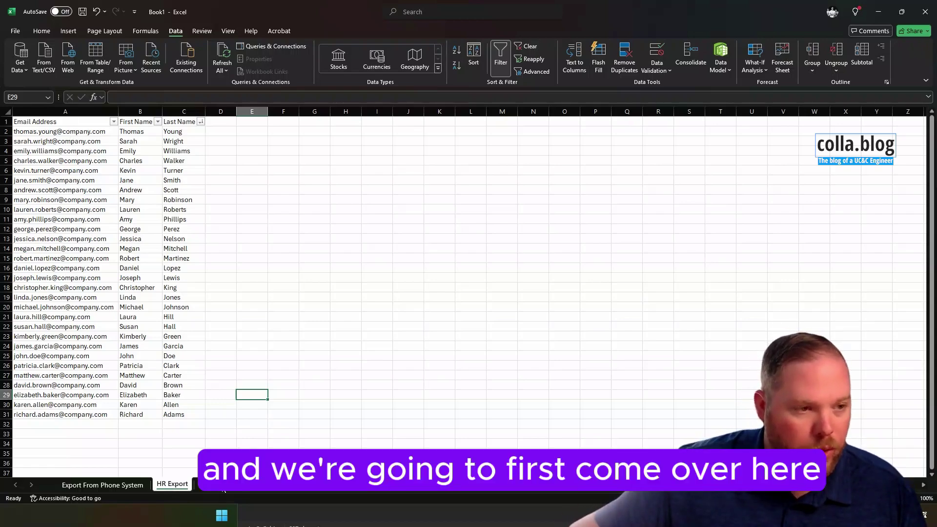
- In Combined Data cell A2, enter ='HR Export'!A2 to pull the first email
{"action": "key", "text": "ctrl+Page_Down"}
{"action": "left_click", "coordinate": [49, 130]}
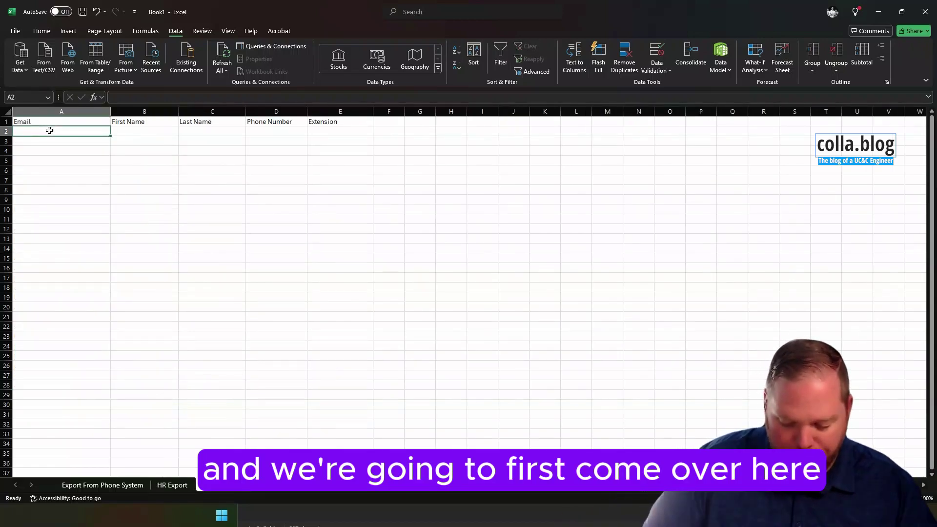
{"action": "type", "text": "="}
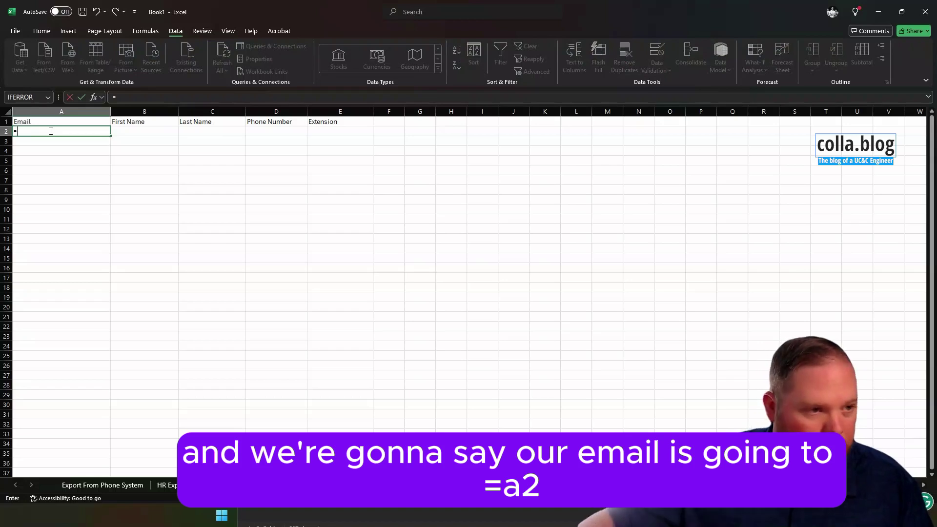
{"action": "left_click", "coordinate": [169, 485]}
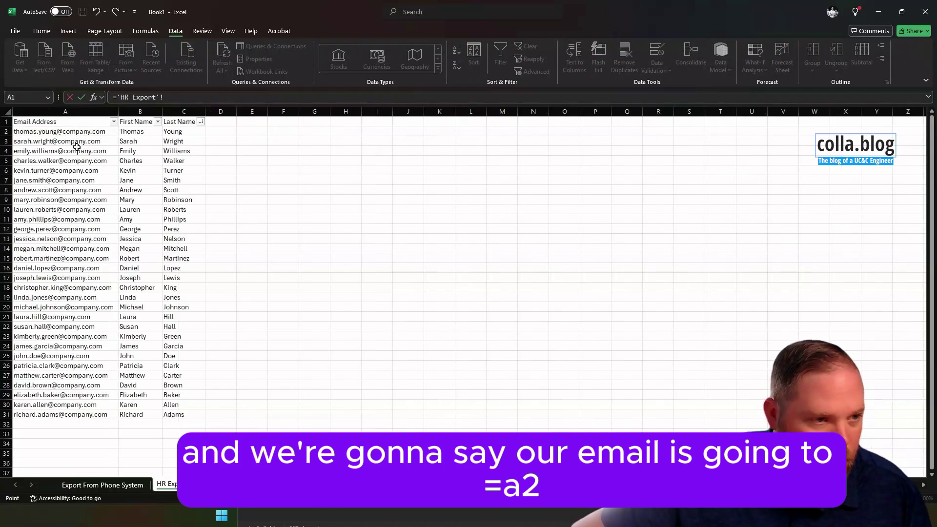
{"action": "left_click", "coordinate": [51, 132]}
{"action": "key", "text": "Return"}
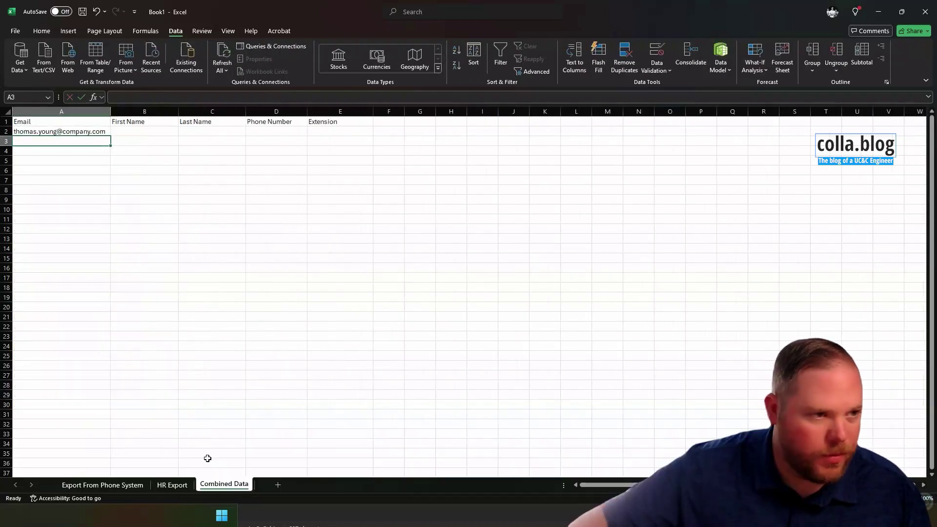
- Fill the email formula down to A31, widen column A, and compare against HR Export
{"action": "left_click", "coordinate": [164, 484]}
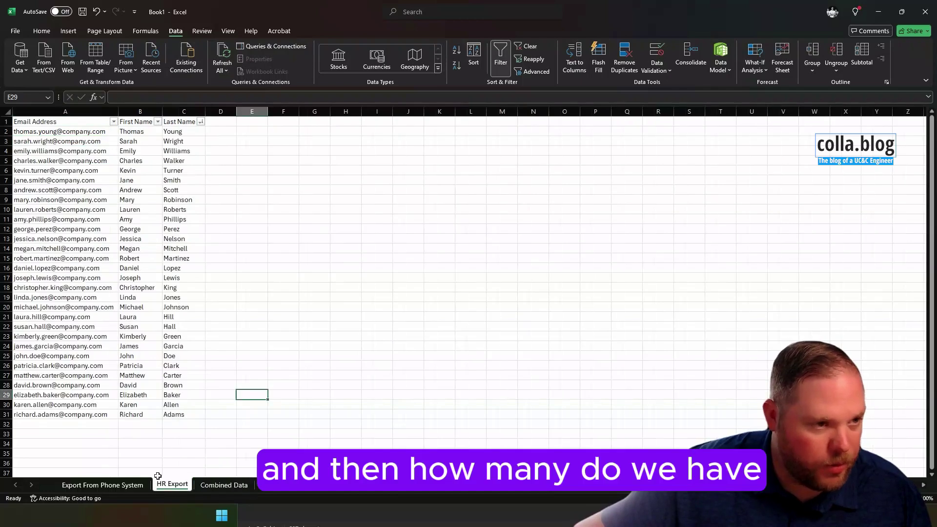
{"action": "key", "text": "ctrl+Page_Down"}
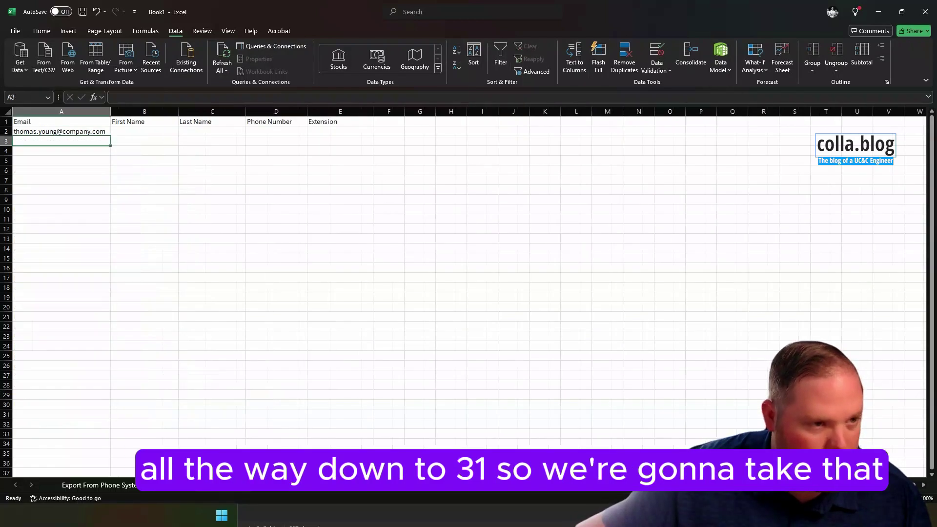
{"action": "left_click", "coordinate": [97, 132]}
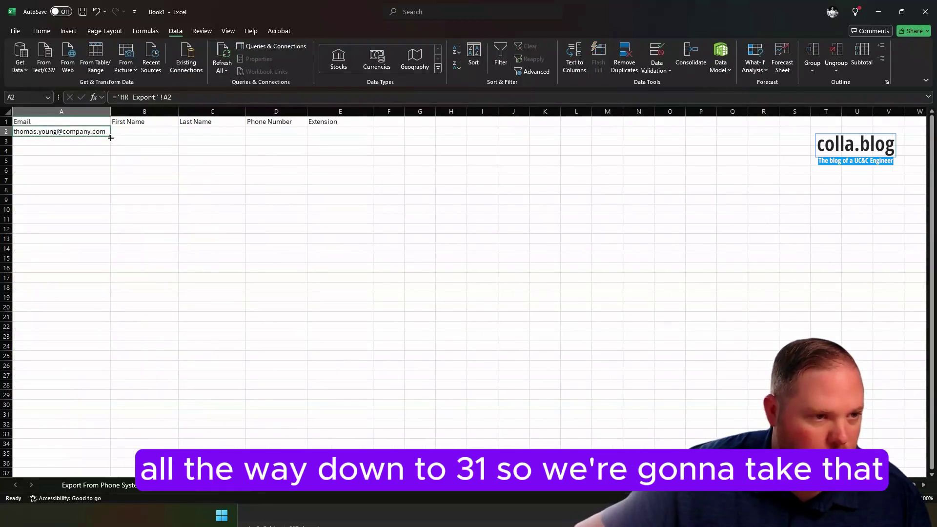
{"action": "left_click_drag", "start_coordinate": [111, 138], "coordinate": [90, 415]}
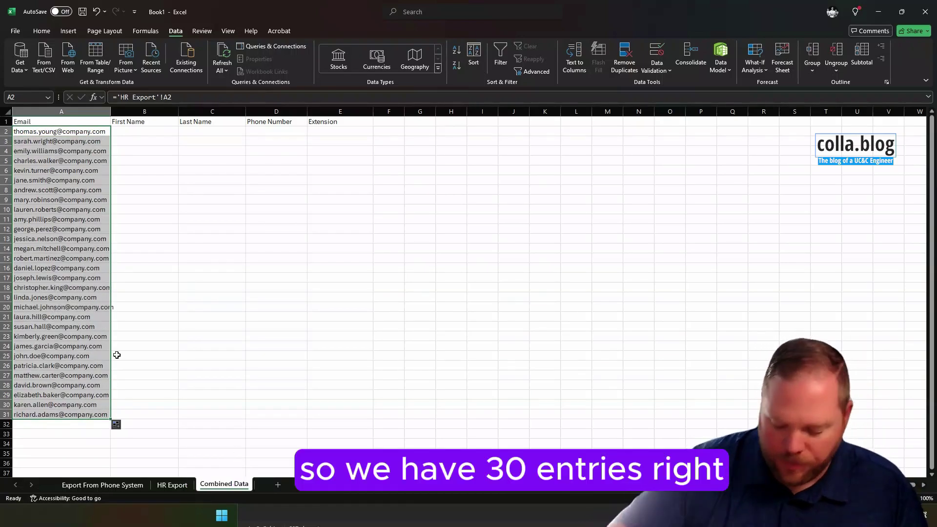
{"action": "left_click", "coordinate": [152, 276]}
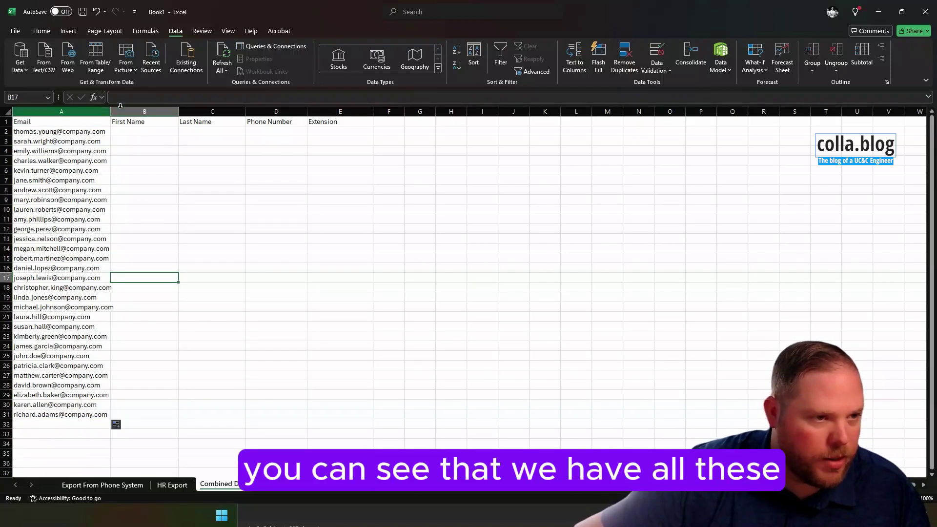
{"action": "left_click_drag", "start_coordinate": [111, 114], "coordinate": [126, 114]}
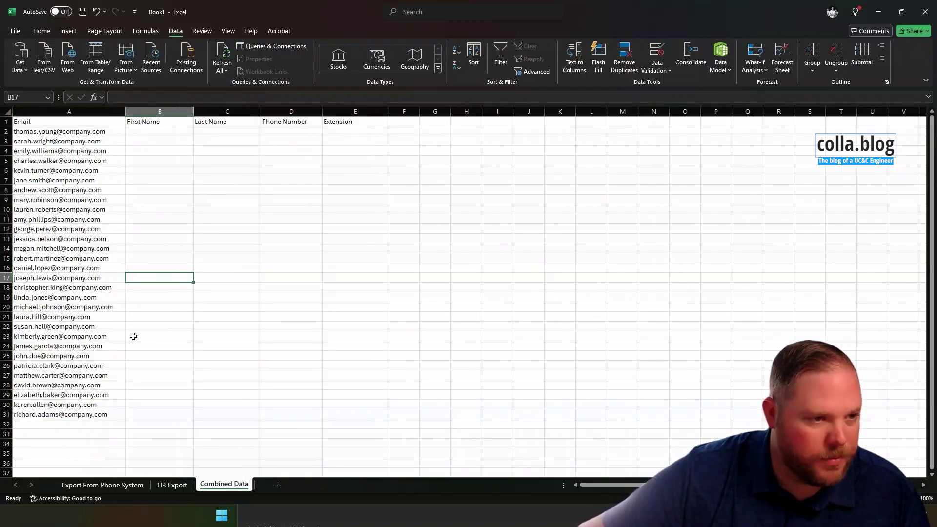
{"action": "left_click", "coordinate": [178, 488]}
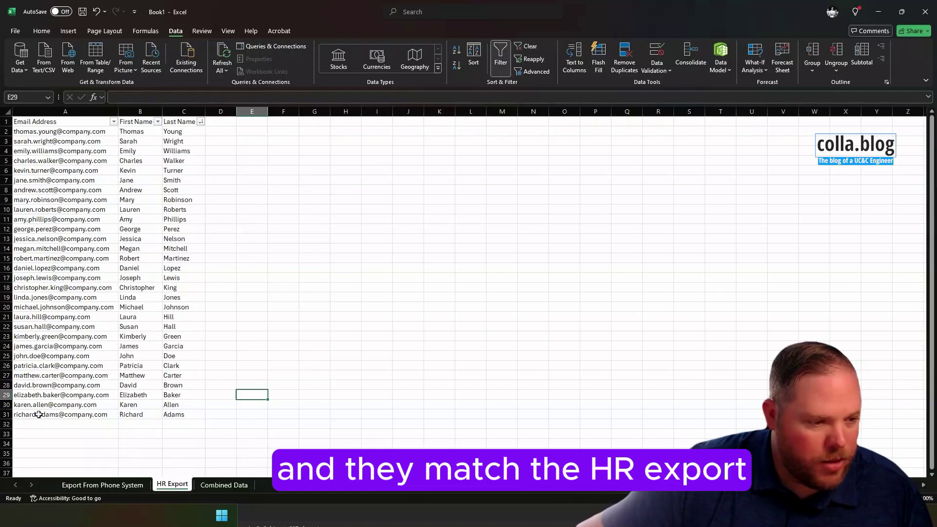
{"action": "left_click", "coordinate": [215, 486]}
{"action": "left_click", "coordinate": [185, 486]}
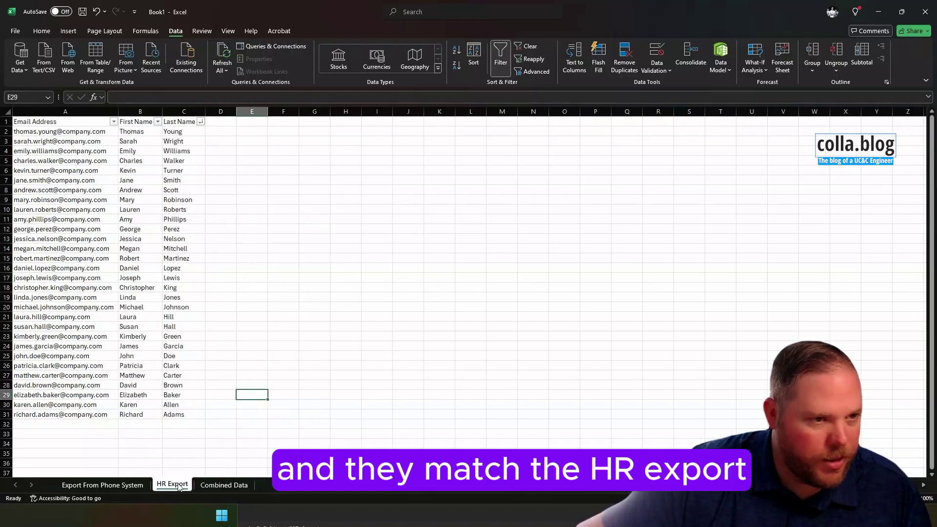
- Compare the Combined Data email list with HR Export and the phone system export table
{"action": "left_click", "coordinate": [219, 484]}
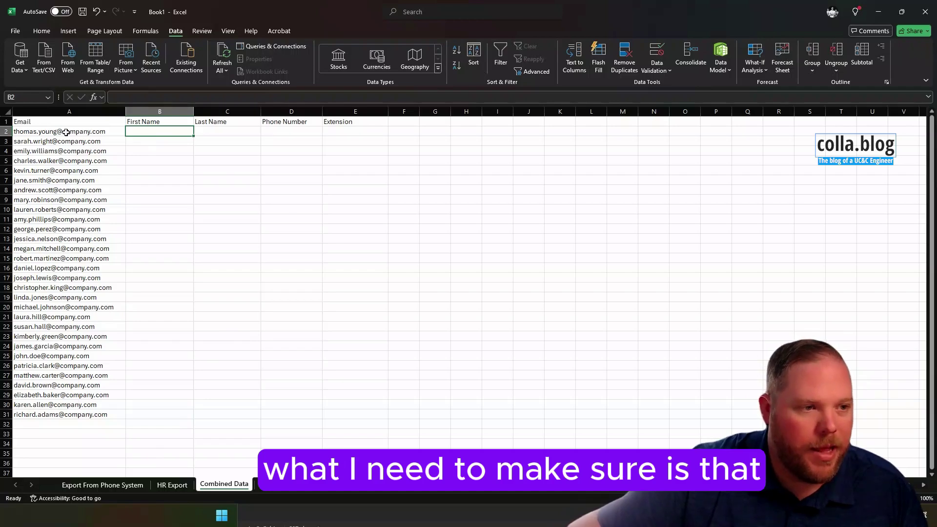
{"action": "left_click_drag", "start_coordinate": [66, 132], "coordinate": [70, 412]}
{"action": "left_click", "coordinate": [166, 487]}
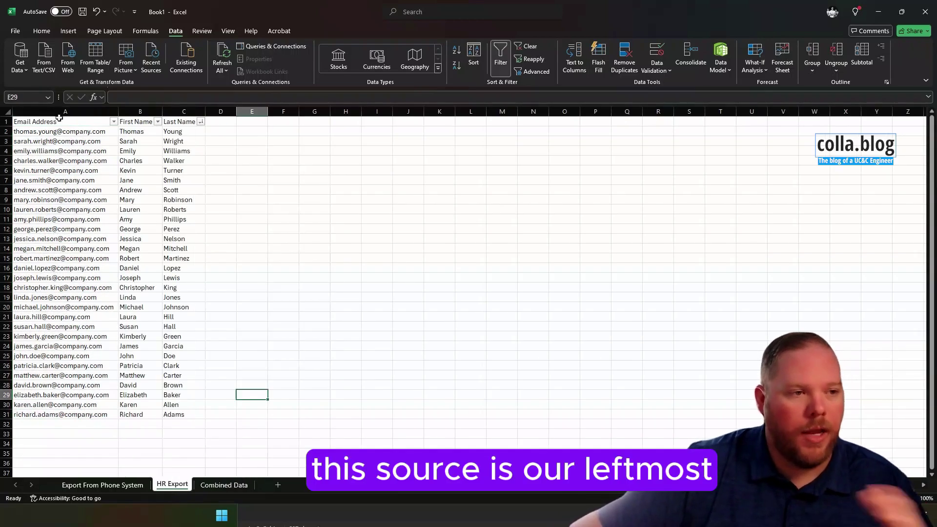
{"action": "left_click_drag", "start_coordinate": [64, 130], "coordinate": [160, 405]}
{"action": "left_click", "coordinate": [131, 488]}
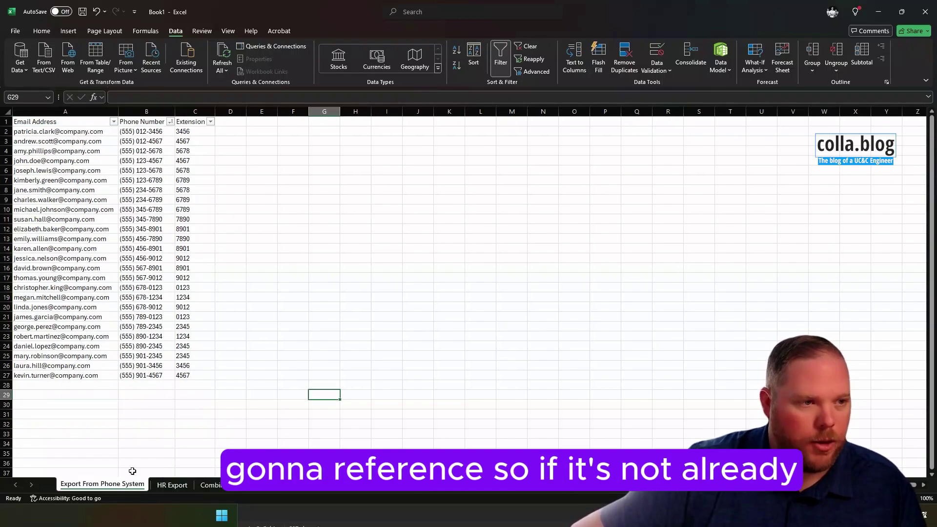
{"action": "left_click_drag", "start_coordinate": [62, 131], "coordinate": [184, 376]}
{"action": "left_click_drag", "start_coordinate": [68, 131], "coordinate": [70, 278]}
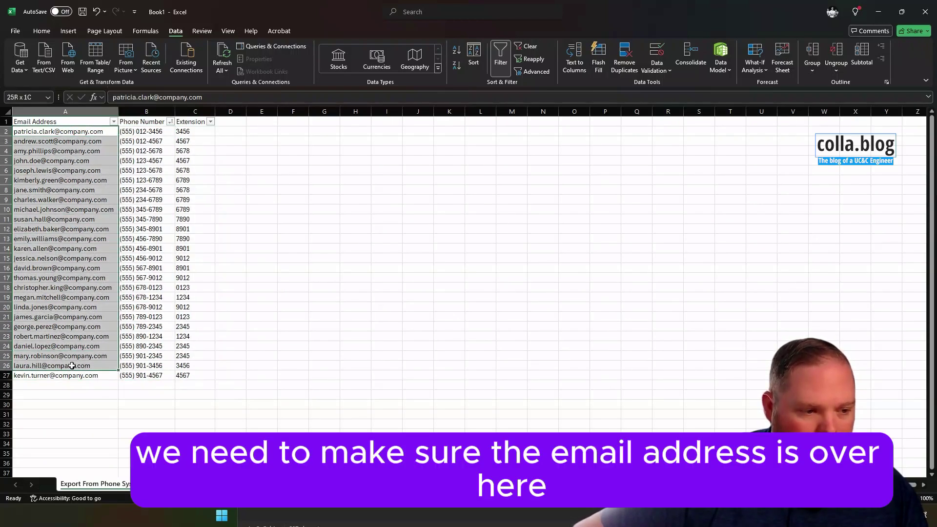
{"action": "left_click", "coordinate": [170, 287]}
- Copy empty column E toward column A, cancel without pasting, and review the email and phone entries
{"action": "left_click", "coordinate": [257, 111]}
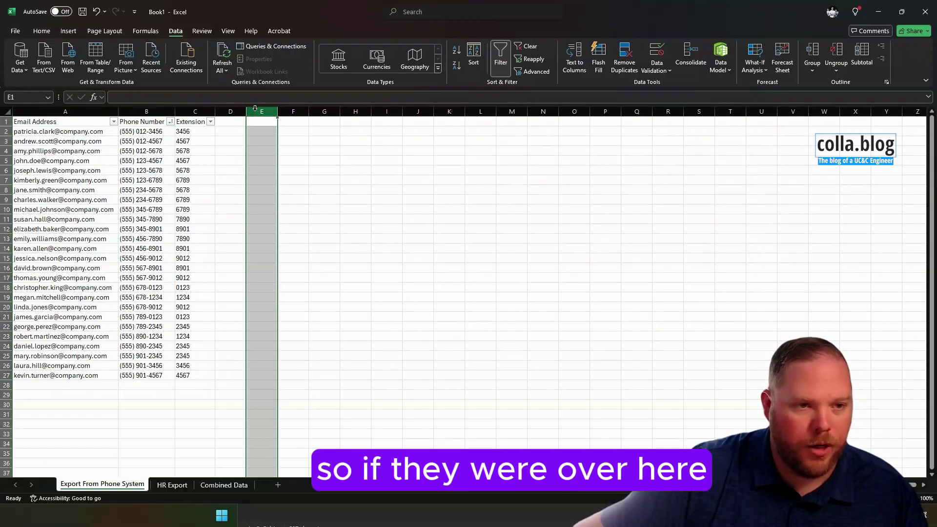
{"action": "right_click", "coordinate": [257, 111]}
{"action": "left_click", "coordinate": [279, 146]}
{"action": "left_click", "coordinate": [54, 112]}
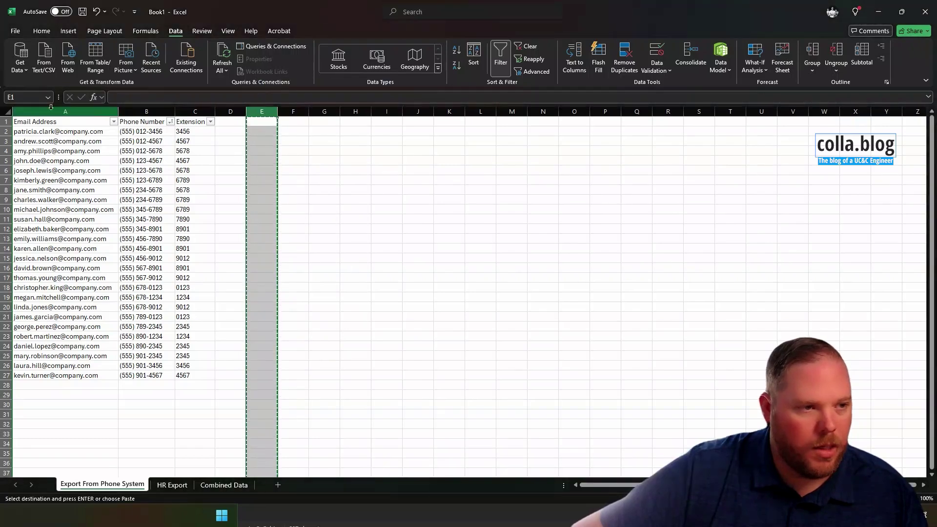
{"action": "right_click", "coordinate": [54, 111]}
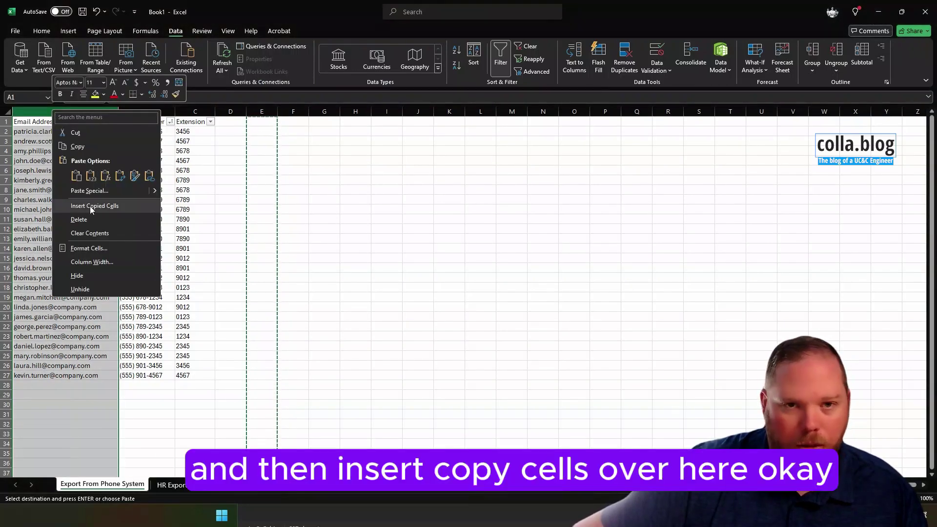
{"action": "left_click", "coordinate": [303, 170]}
{"action": "key", "text": "Escape"}
{"action": "left_click", "coordinate": [299, 170]}
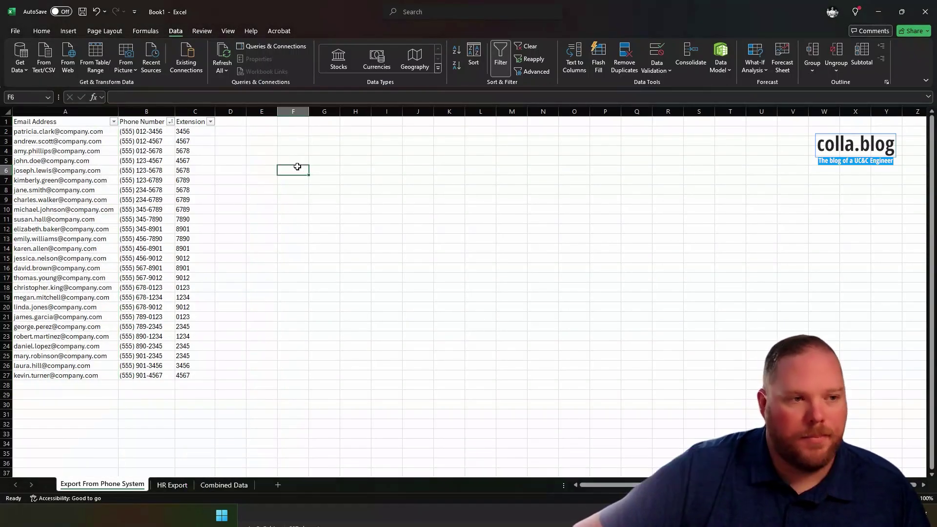
{"action": "left_click_drag", "start_coordinate": [52, 132], "coordinate": [161, 268]}
{"action": "left_click", "coordinate": [160, 267]}
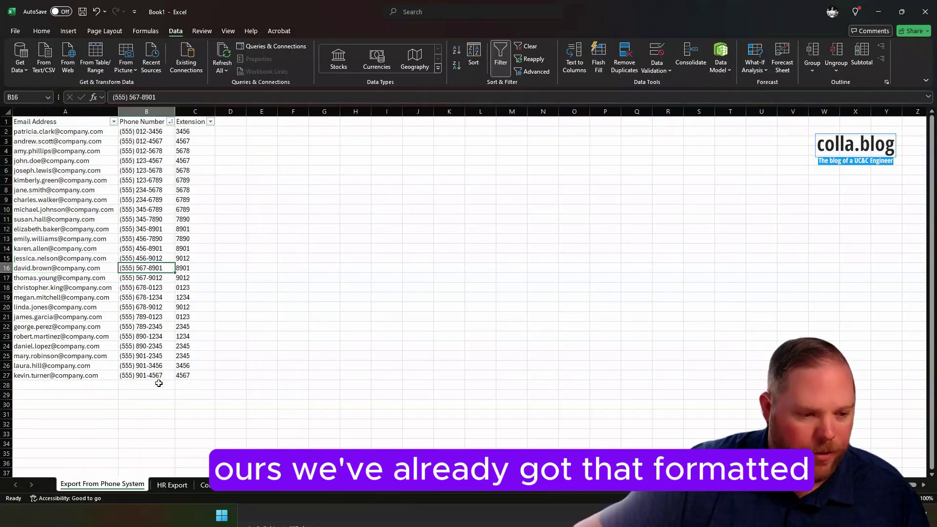
{"action": "left_click", "coordinate": [171, 341]}
{"action": "left_click", "coordinate": [261, 326]}
- On Combined Data, start typing =vlookup( in cell B2
{"action": "left_click", "coordinate": [224, 484]}
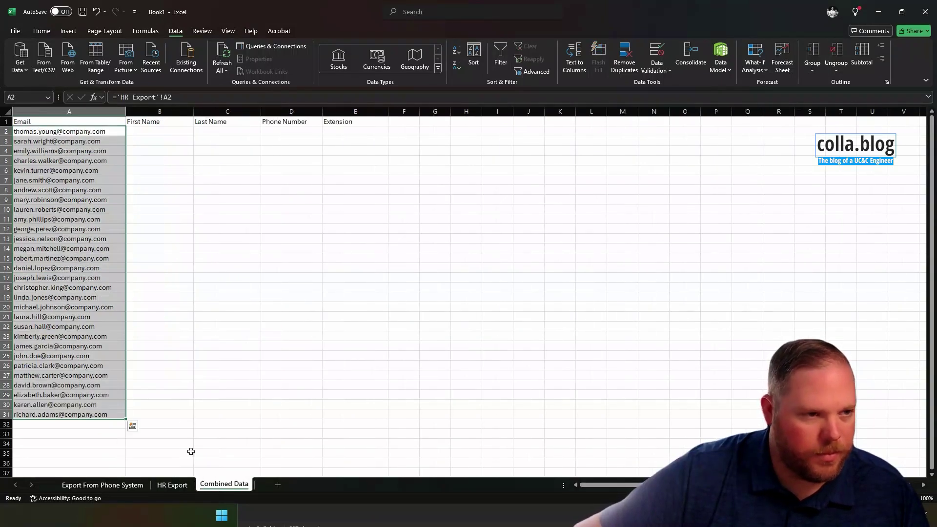
{"action": "left_click", "coordinate": [143, 132]}
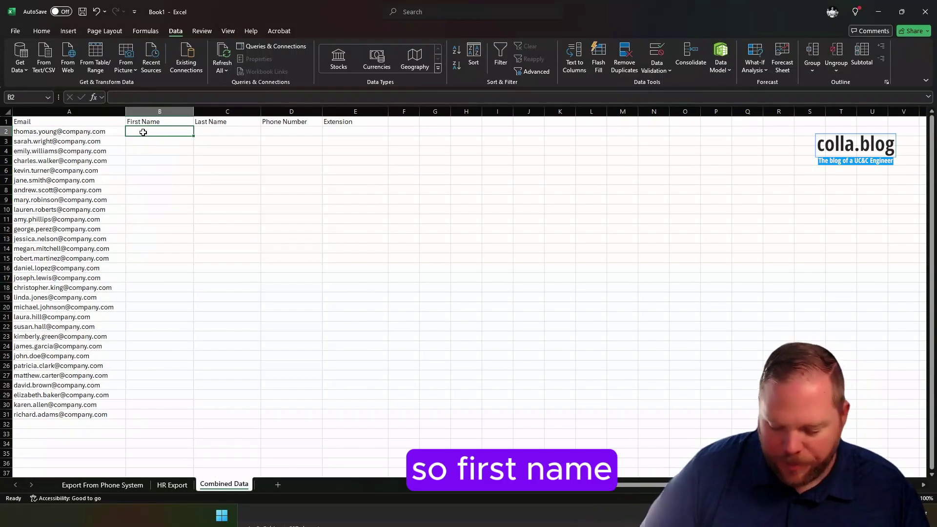
{"action": "type", "text": "=vlook"}
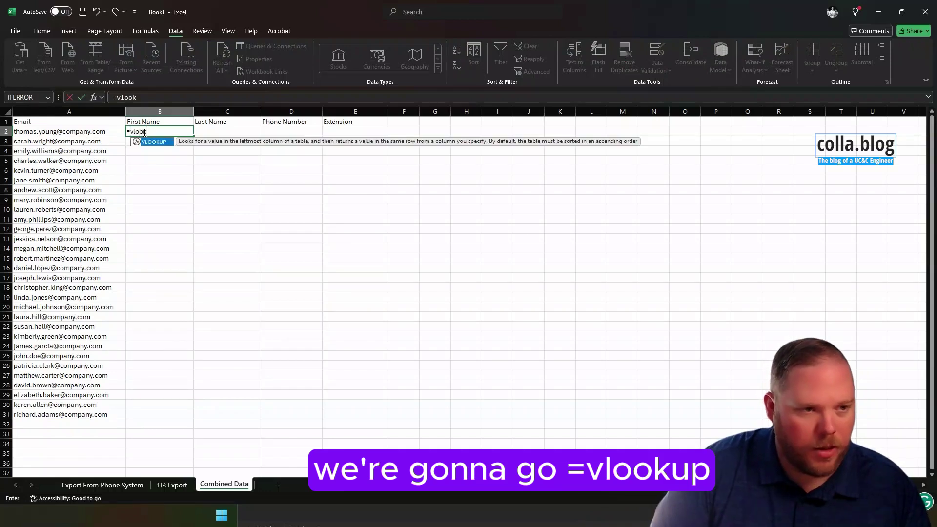
{"action": "type", "text": "up("}
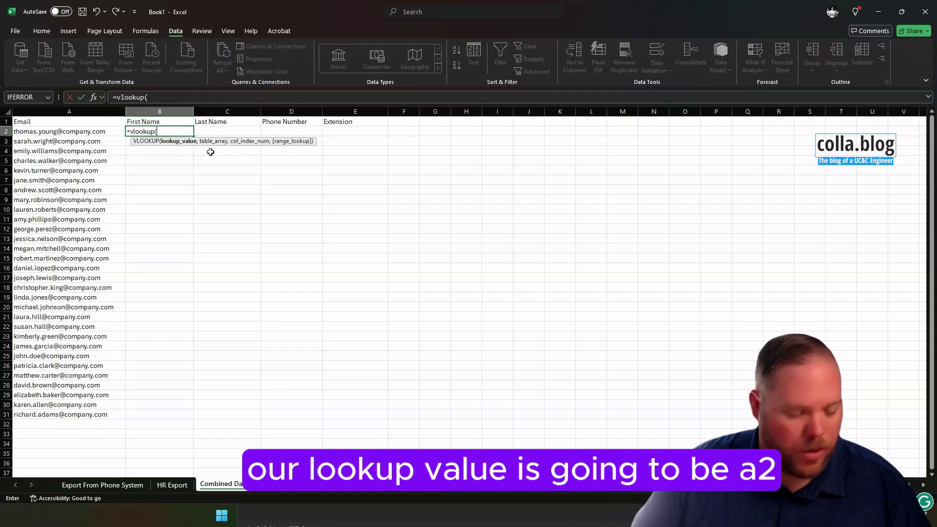
{"action": "type", "text": "a2"}
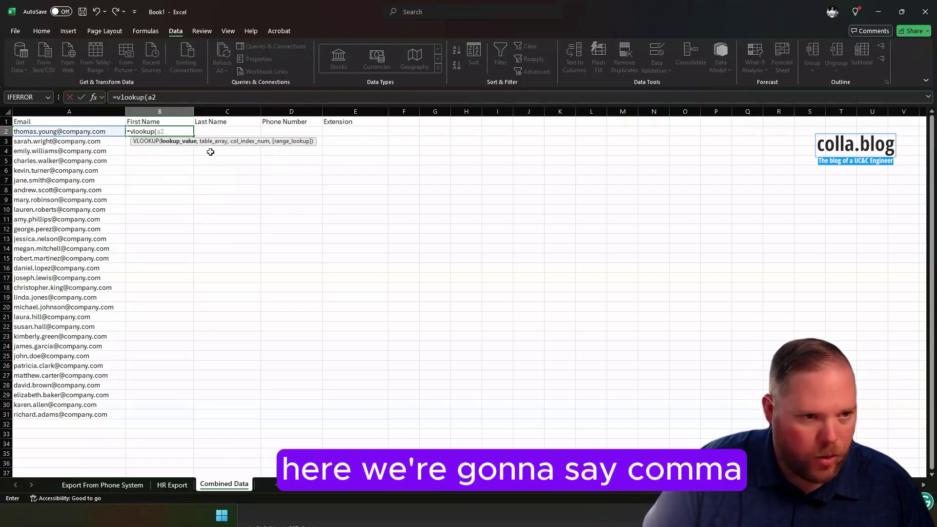
{"action": "type", "text": ","}
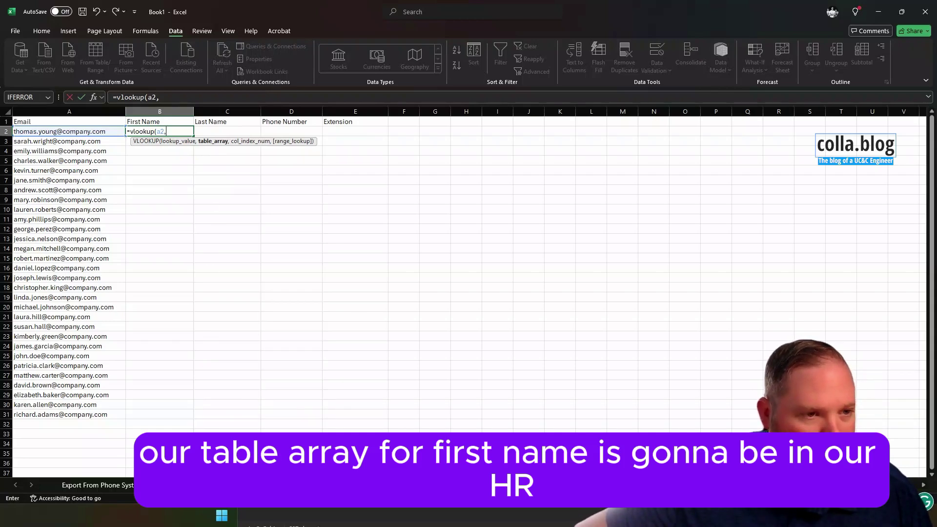
{"action": "left_click", "coordinate": [172, 484]}
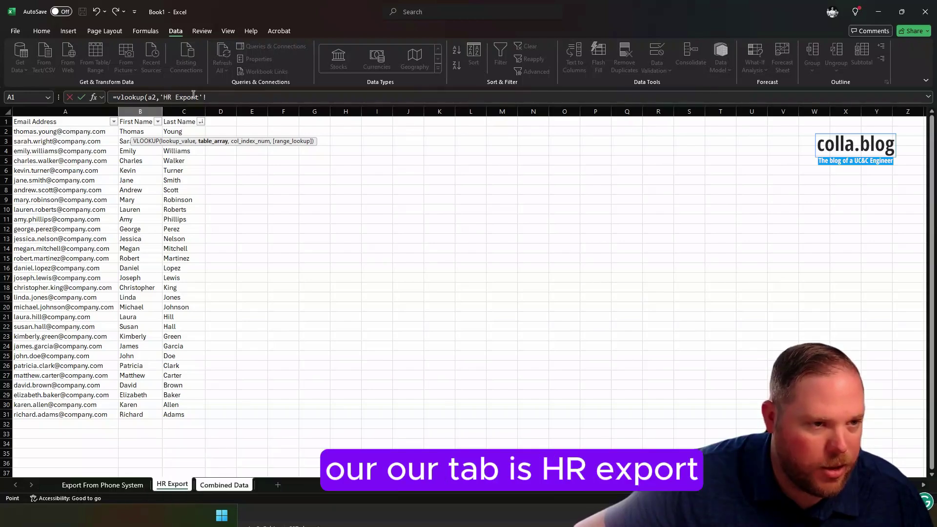
{"action": "left_click_drag", "start_coordinate": [71, 130], "coordinate": [183, 415]}
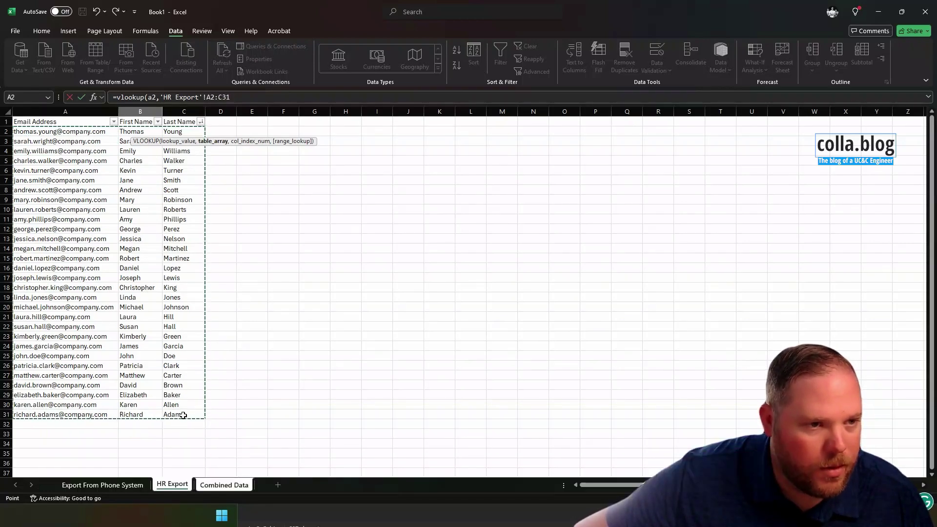
{"action": "left_click", "coordinate": [234, 97]}
{"action": "type", "text": ","}
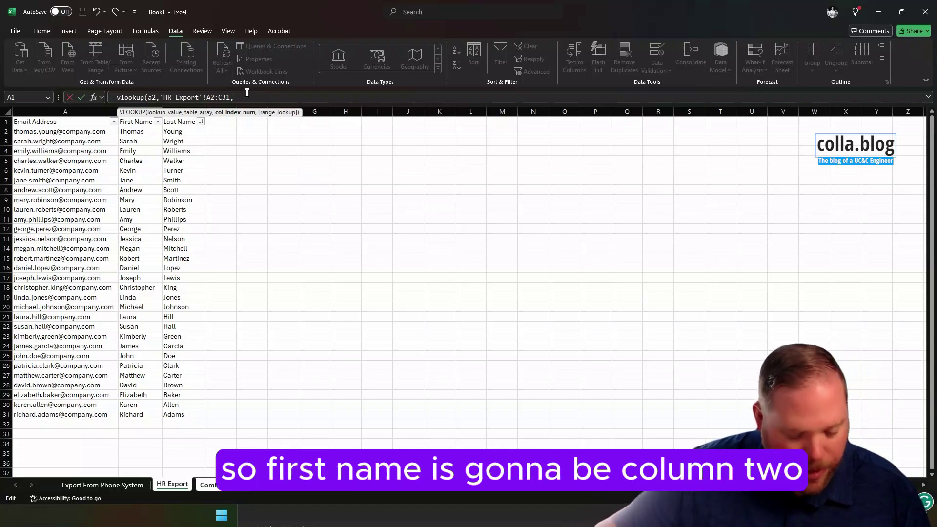
{"action": "type", "text": "2,"}
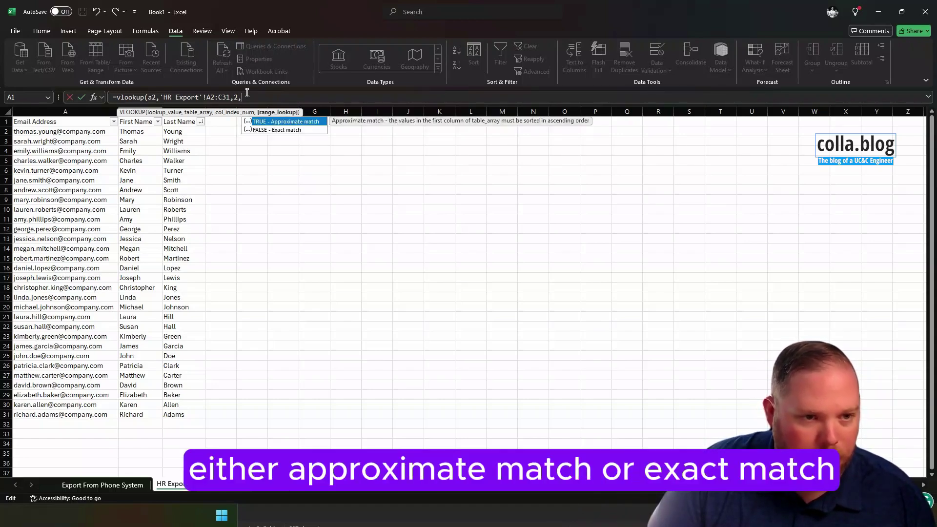
{"action": "type", "text": "fal"}
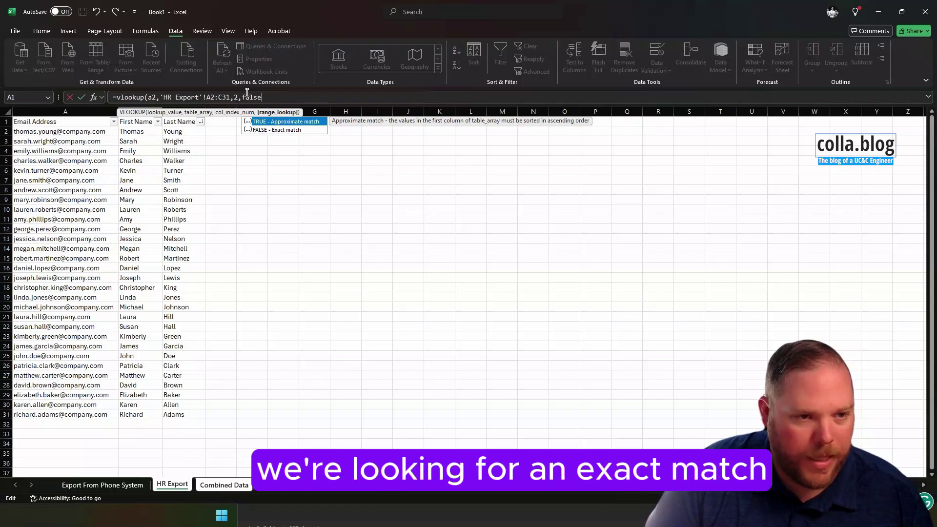
{"action": "type", "text": "se)"}
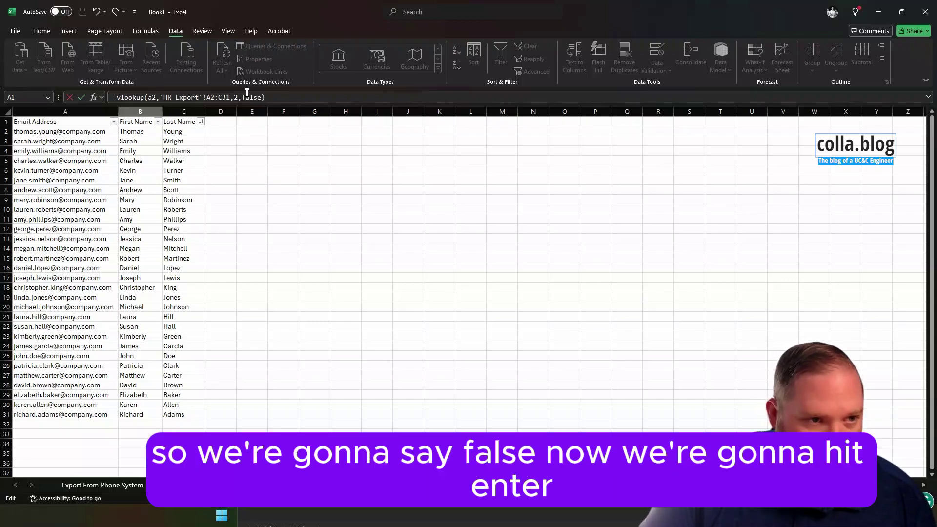
{"action": "key", "text": "Return"}
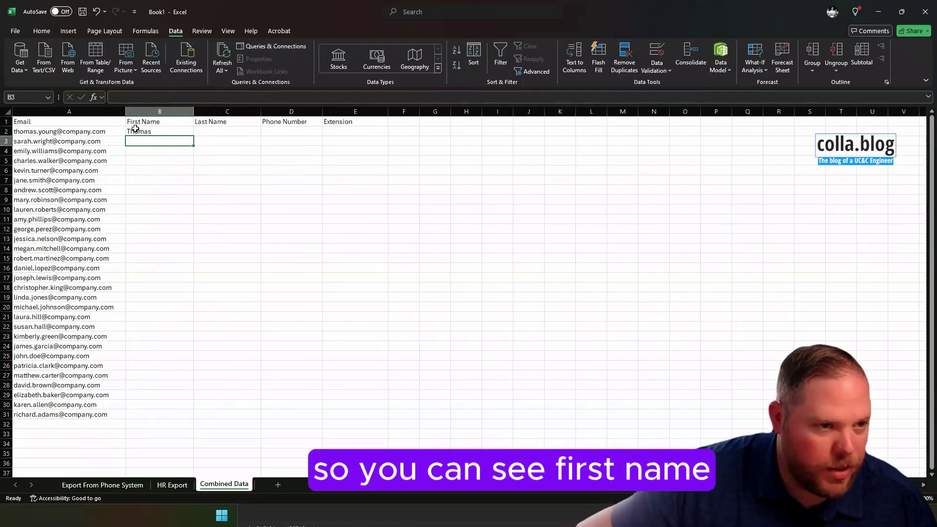
{"action": "left_click", "coordinate": [167, 131]}
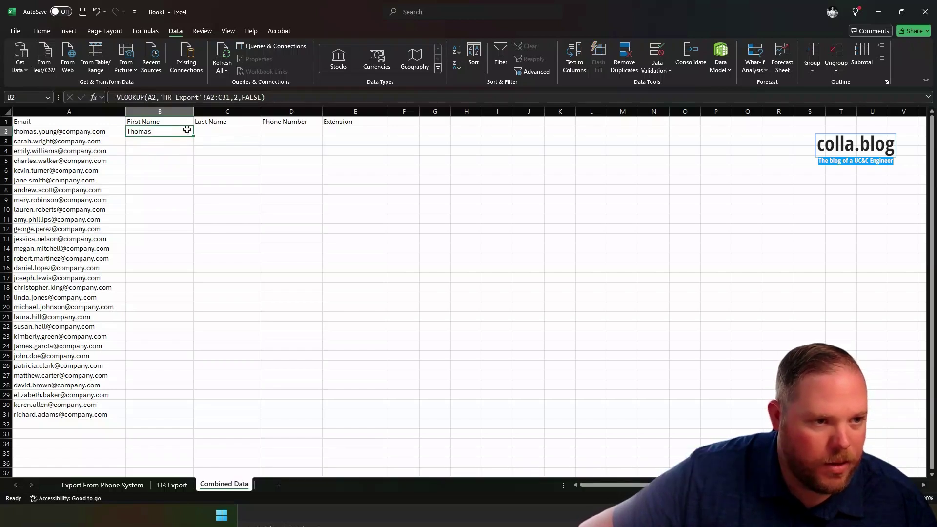
{"action": "left_click", "coordinate": [217, 130]}
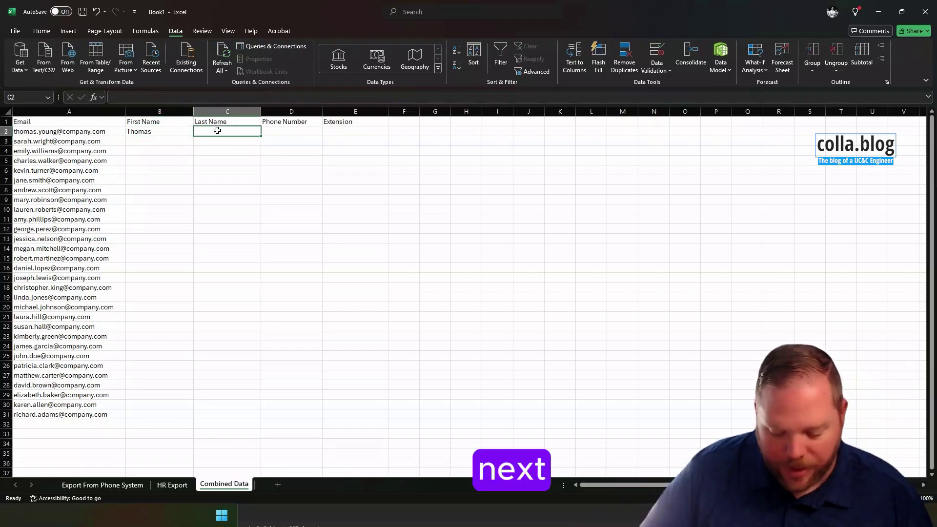
{"action": "type", "text": "="}
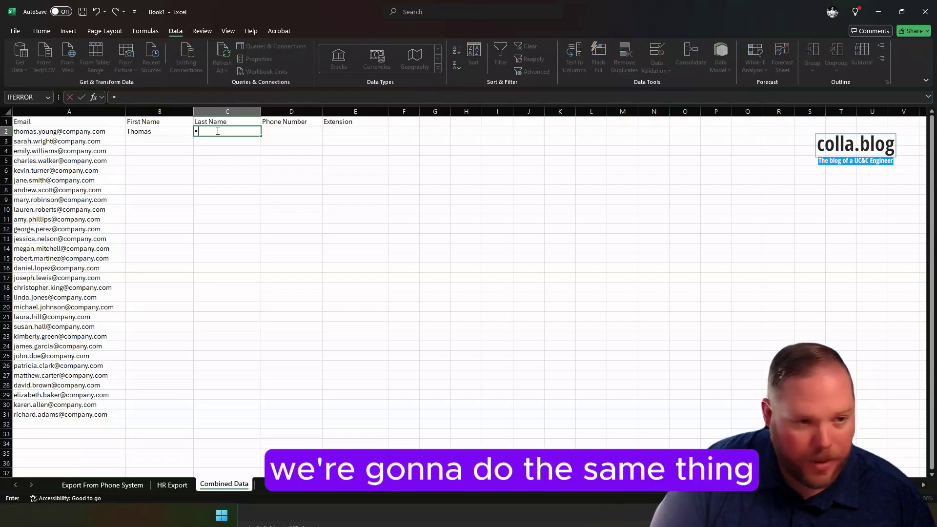
{"action": "type", "text": "vlookup("}
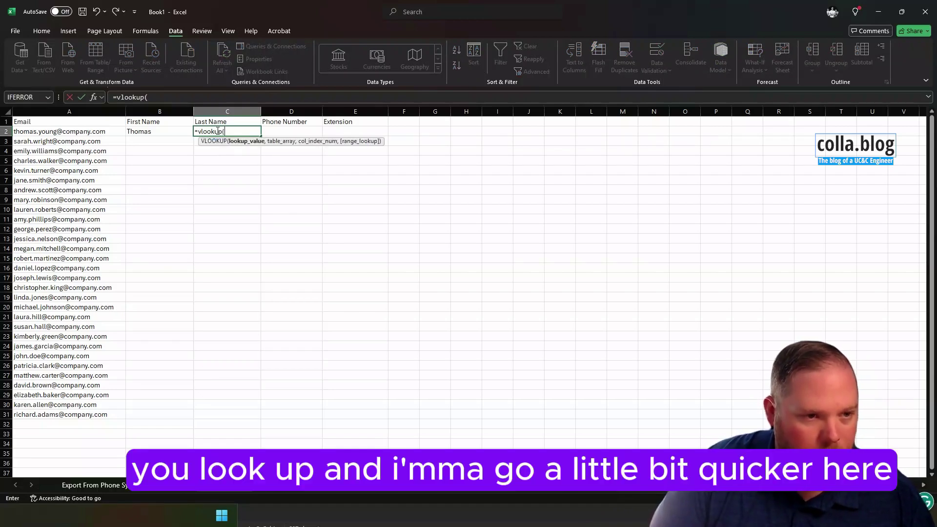
{"action": "type", "text": "a2,"}
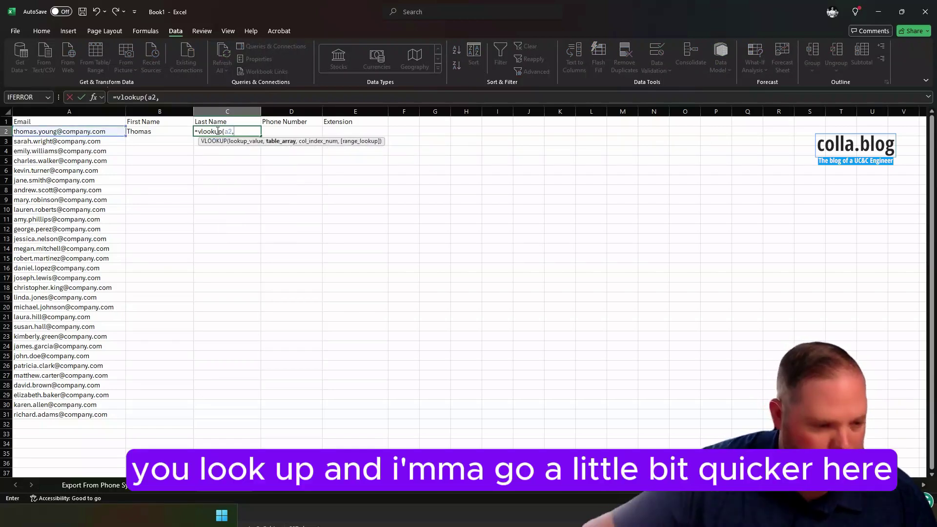
{"action": "left_click", "coordinate": [170, 484]}
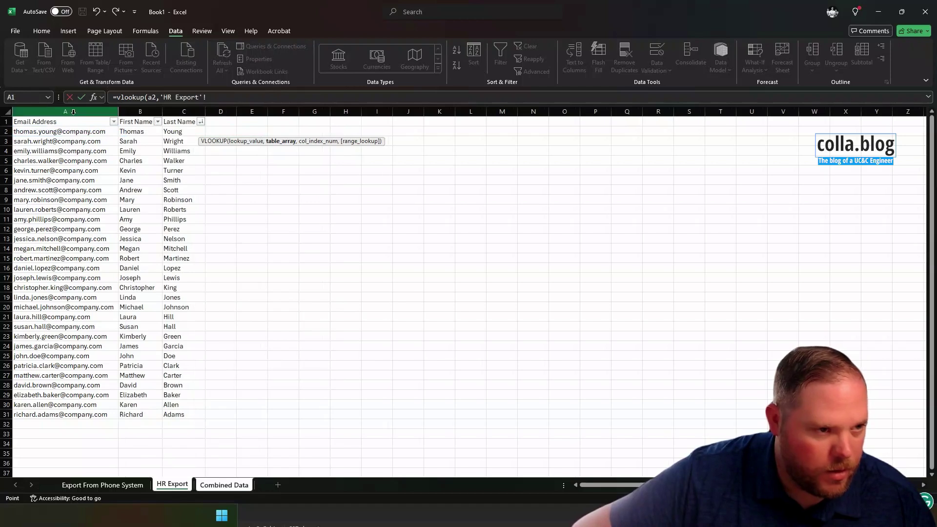
{"action": "left_click_drag", "start_coordinate": [65, 131], "coordinate": [176, 414]}
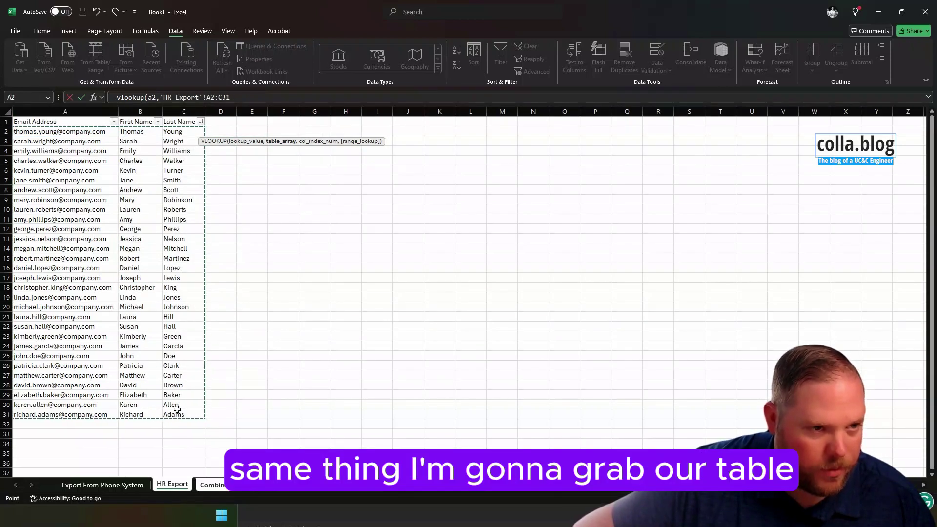
{"action": "left_click", "coordinate": [242, 98]}
{"action": "type", "text": ","}
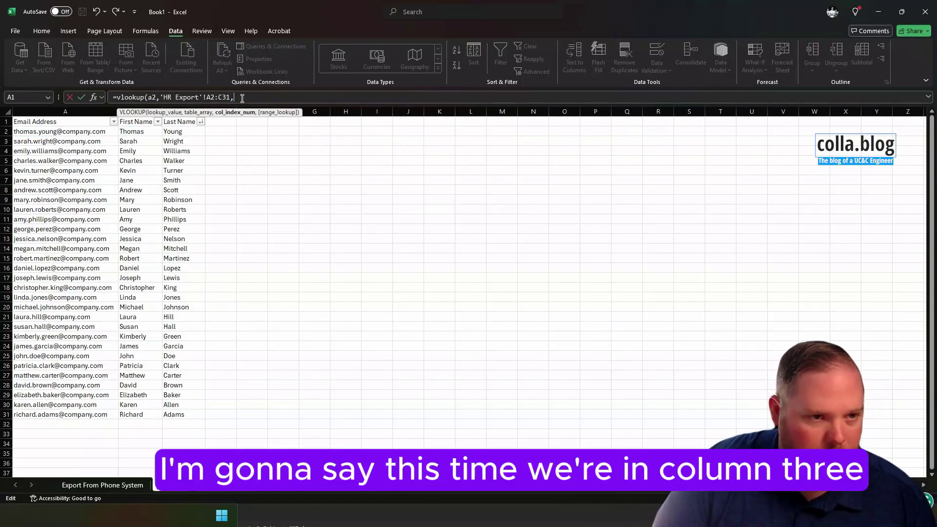
{"action": "type", "text": "3,false"}
{"action": "key", "text": "Return"}
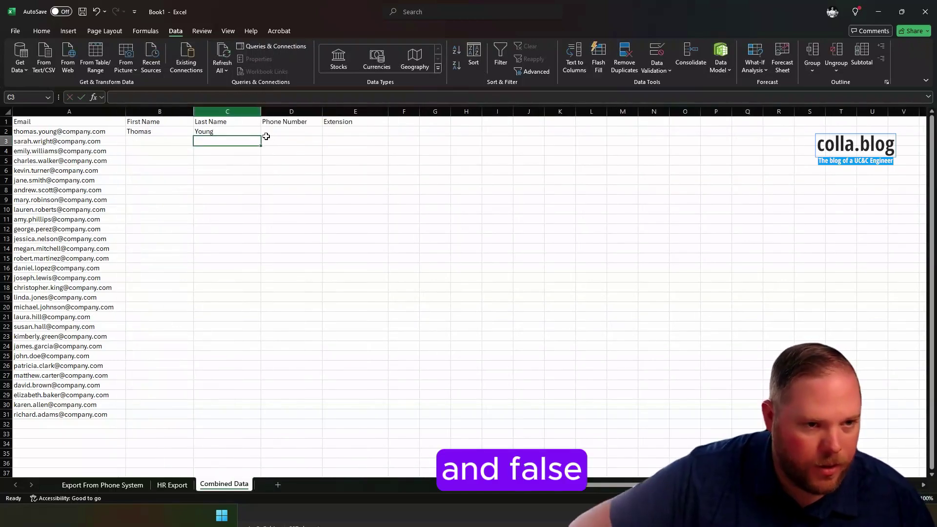
{"action": "left_click", "coordinate": [285, 131]}
{"action": "type", "text": "="}
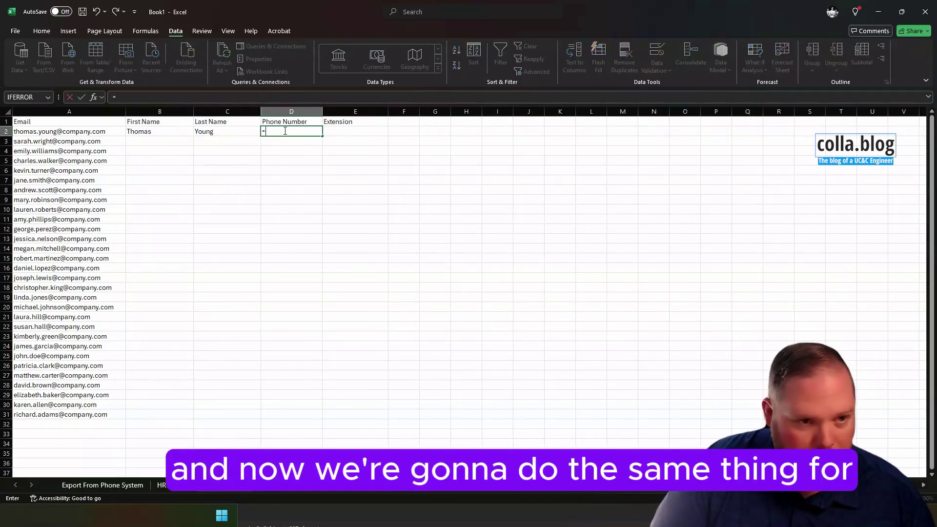
{"action": "type", "text": "v"}
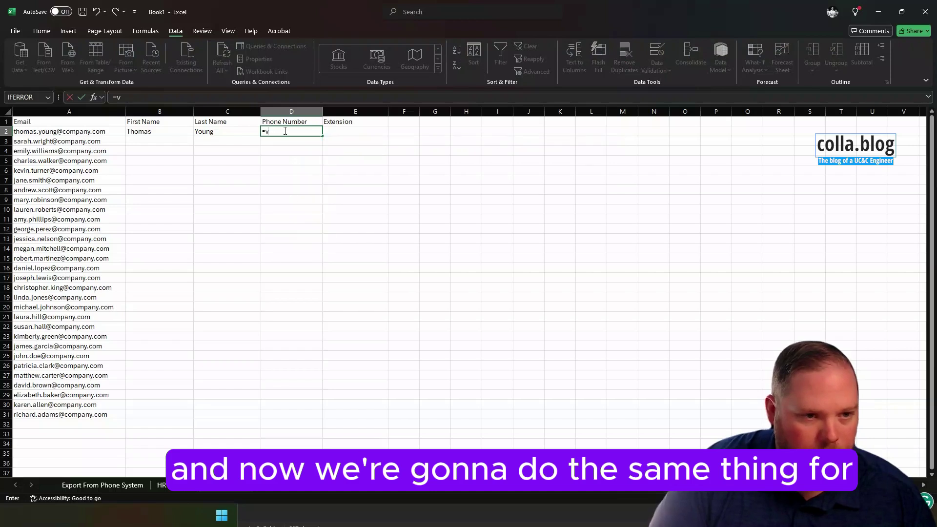
{"action": "type", "text": "lookup("}
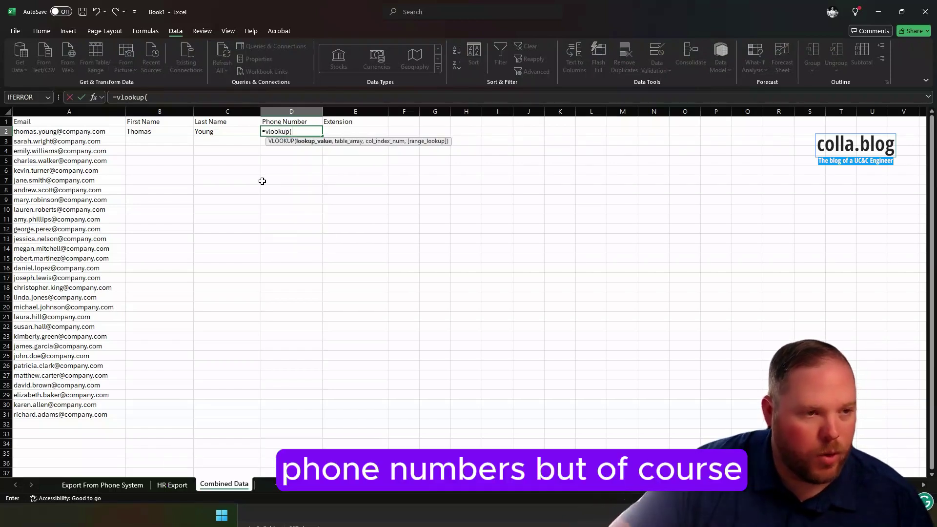
{"action": "type", "text": "a2,"}
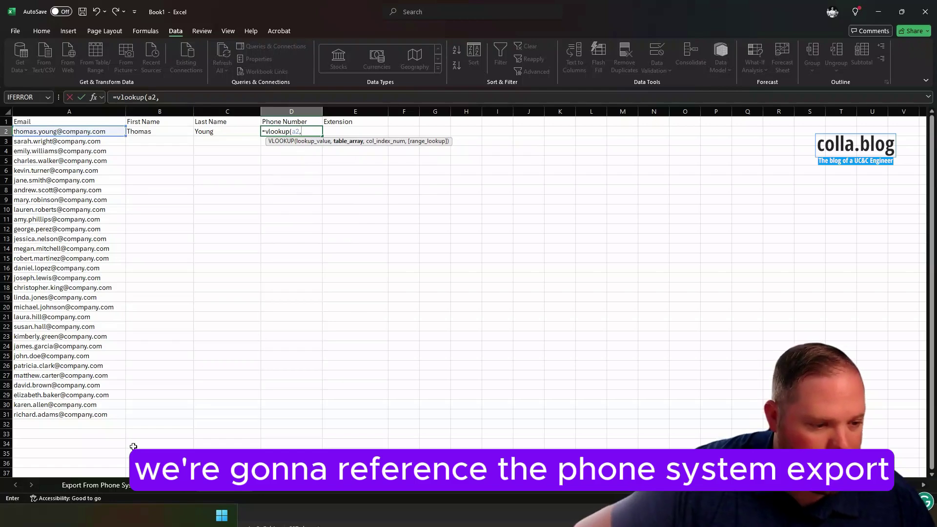
{"action": "left_click", "coordinate": [117, 485]}
{"action": "left_click_drag", "start_coordinate": [49, 132], "coordinate": [183, 378]}
{"action": "left_click", "coordinate": [297, 98]}
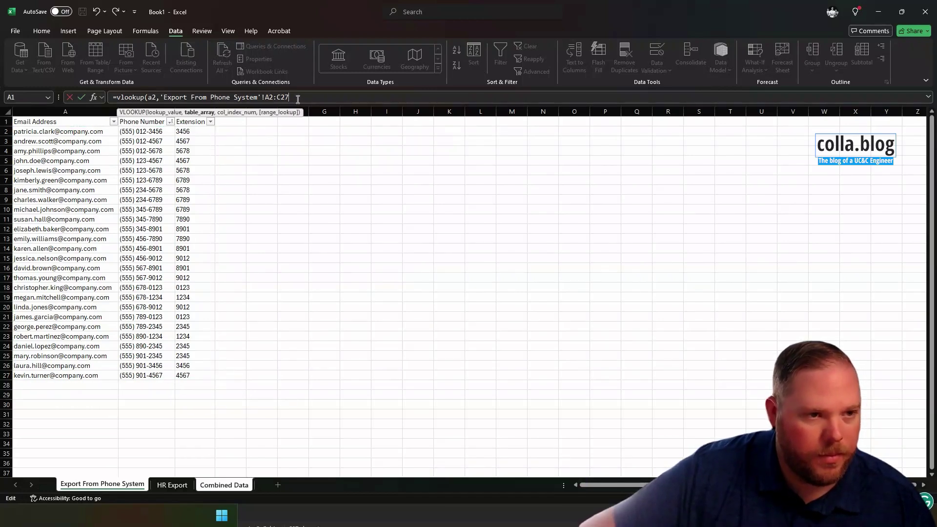
{"action": "type", "text": ","}
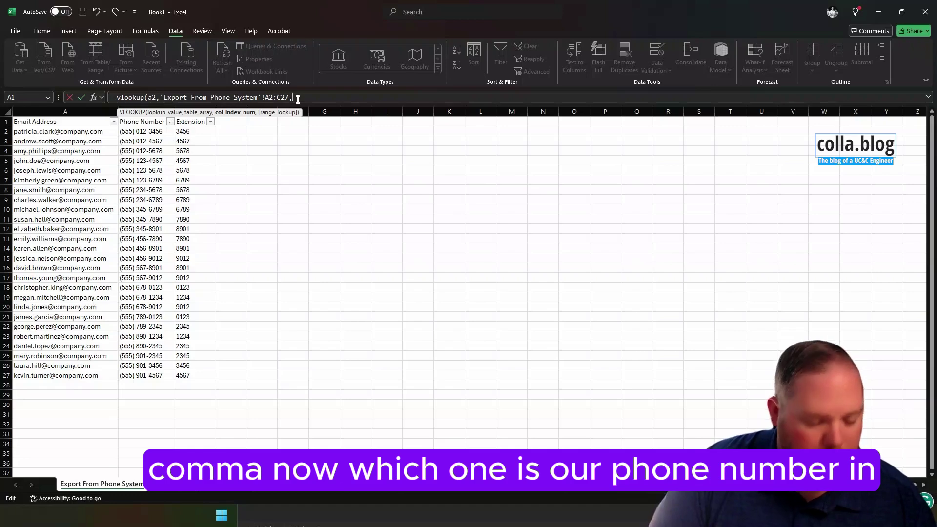
{"action": "type", "text": "2,false)"}
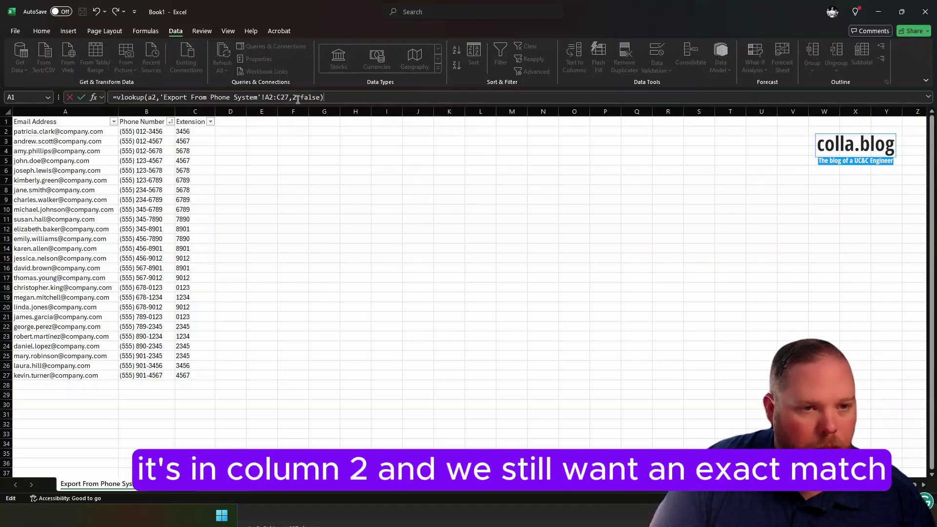
{"action": "key", "text": "Return"}
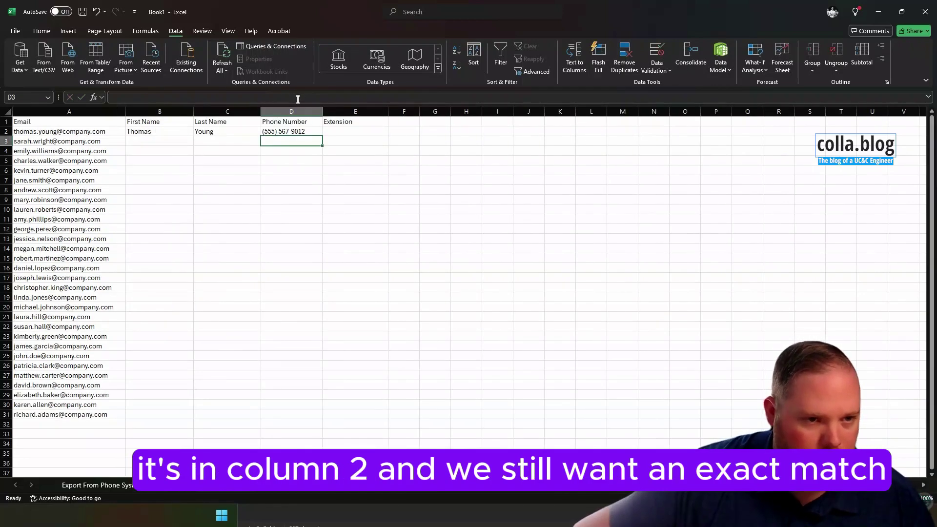
- Enter =VLOOKUP(A2,'Export From Phone System'!A2:C27,3,FALSE) in E2, returning extension 9012
{"action": "left_click", "coordinate": [329, 130]}
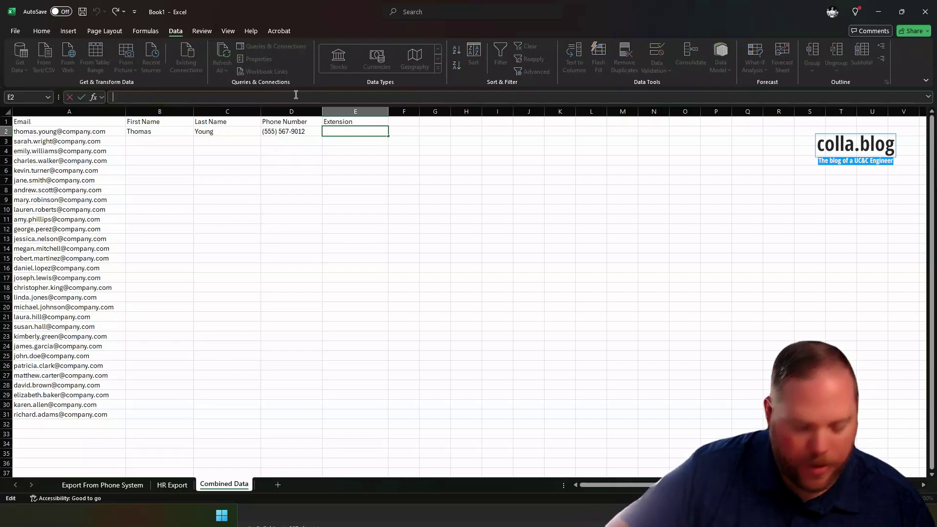
{"action": "key", "text": "F2"}
{"action": "type", "text": "=vlookup"}
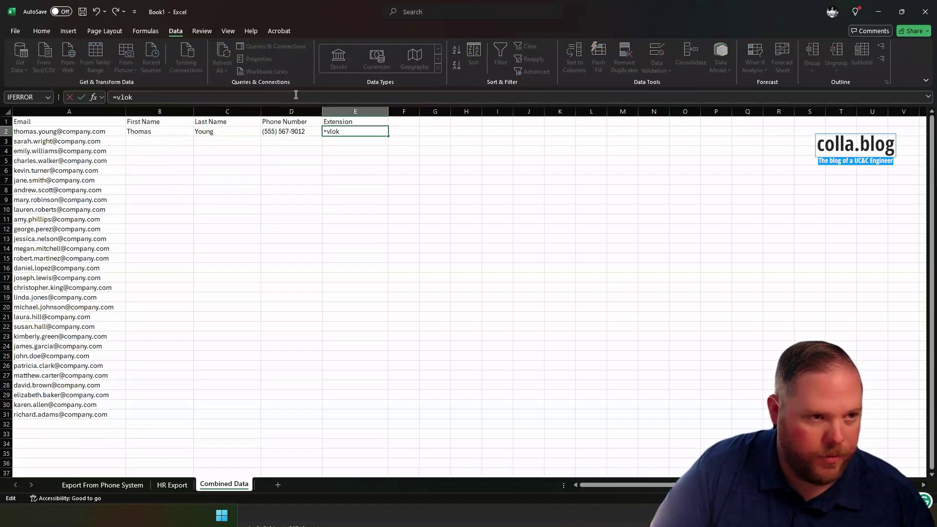
{"action": "type", "text": "("}
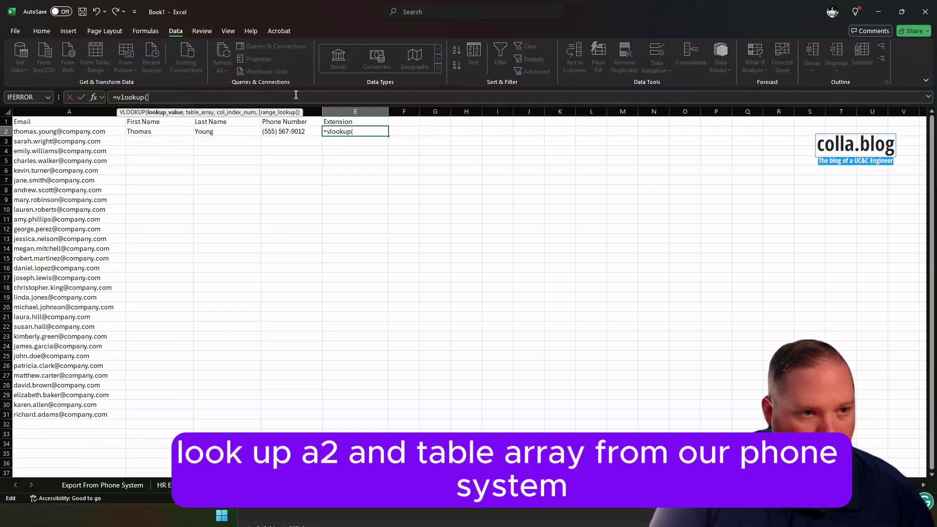
{"action": "type", "text": "a2,"}
{"action": "left_click", "coordinate": [113, 486]}
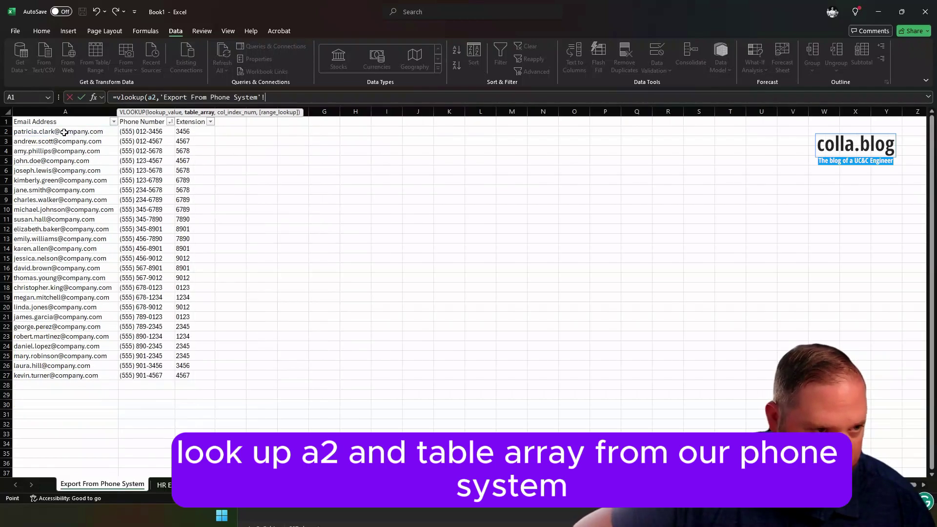
{"action": "left_click_drag", "start_coordinate": [74, 131], "coordinate": [193, 380]}
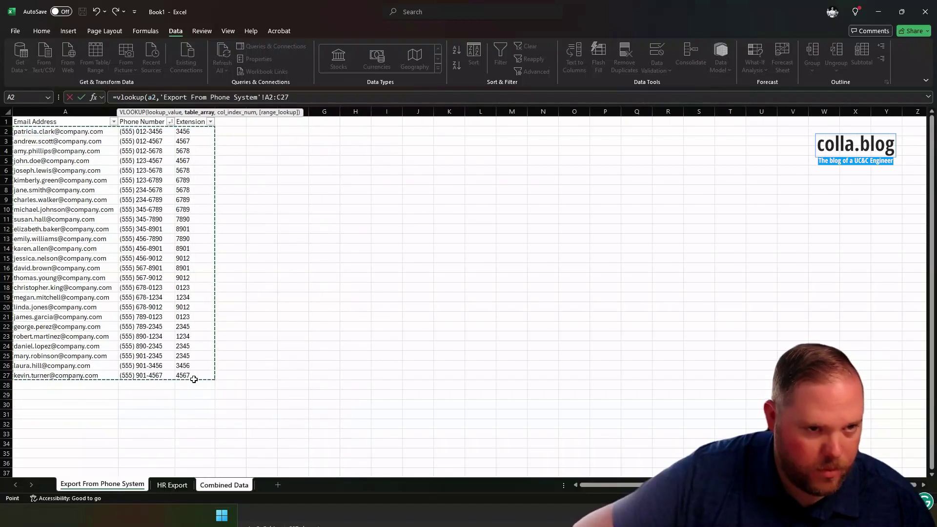
{"action": "left_click", "coordinate": [298, 98]}
{"action": "type", "text": ","}
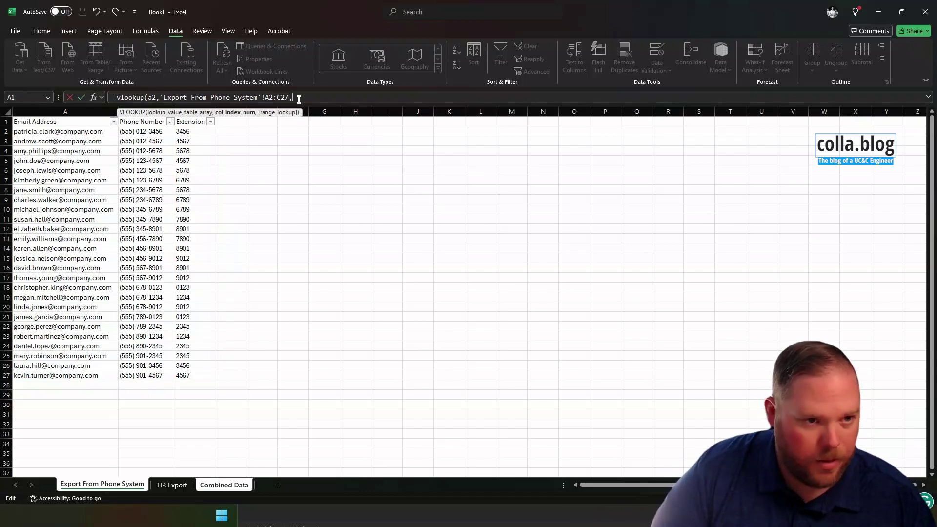
{"action": "type", "text": "2,false)"}
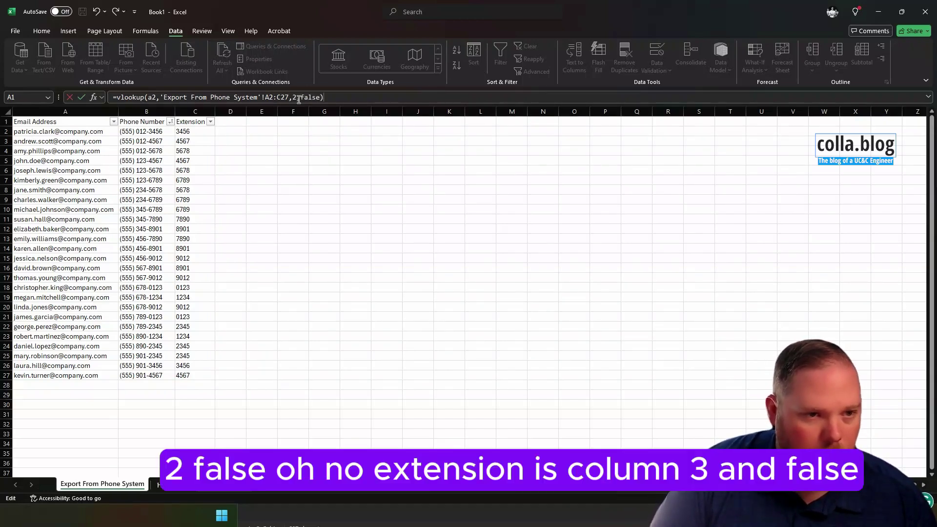
{"action": "key", "text": "BackSpace"}
{"action": "key", "text": "BackSpace"}
{"action": "key", "text": "BackSpace"}
{"action": "key", "text": "BackSpace"}
{"action": "key", "text": "BackSpace"}
{"action": "key", "text": "BackSpace"}
{"action": "key", "text": "BackSpace"}
{"action": "type", "text": "3,false)"}
{"action": "key", "text": "Return"}
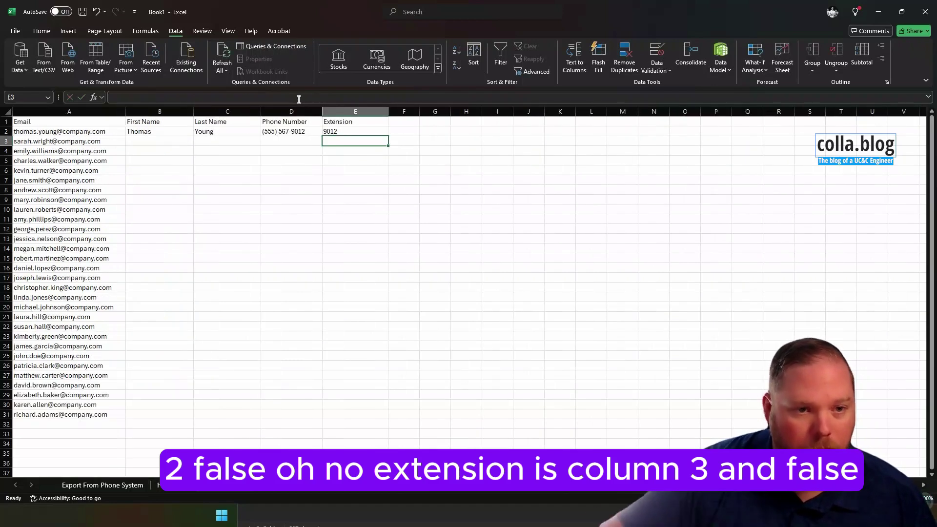
- Make B2's lookup range absolute as 'HR Export'!$A$2:$C$31
{"action": "left_click_drag", "start_coordinate": [172, 126], "coordinate": [351, 131]}
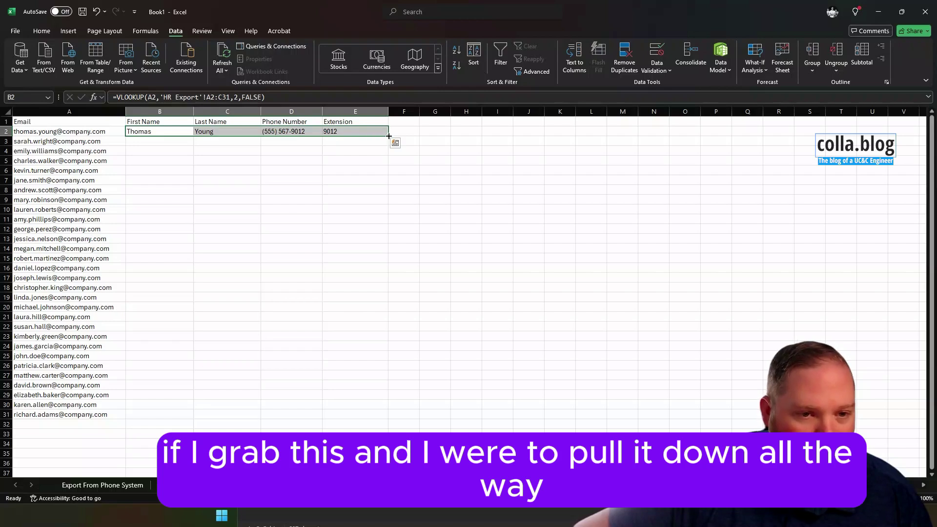
{"action": "left_click", "coordinate": [291, 129]}
{"action": "left_click", "coordinate": [168, 129]}
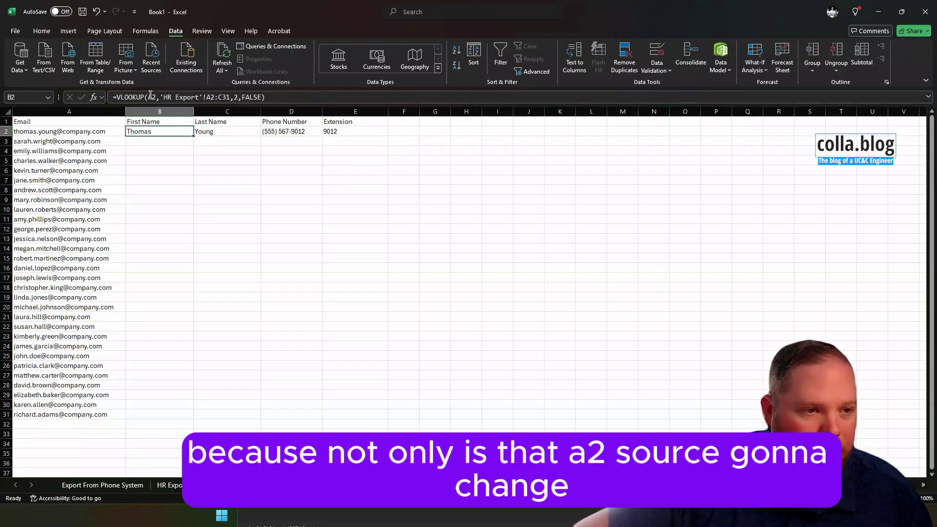
{"action": "double_click", "coordinate": [151, 97]}
{"action": "left_click", "coordinate": [209, 97]}
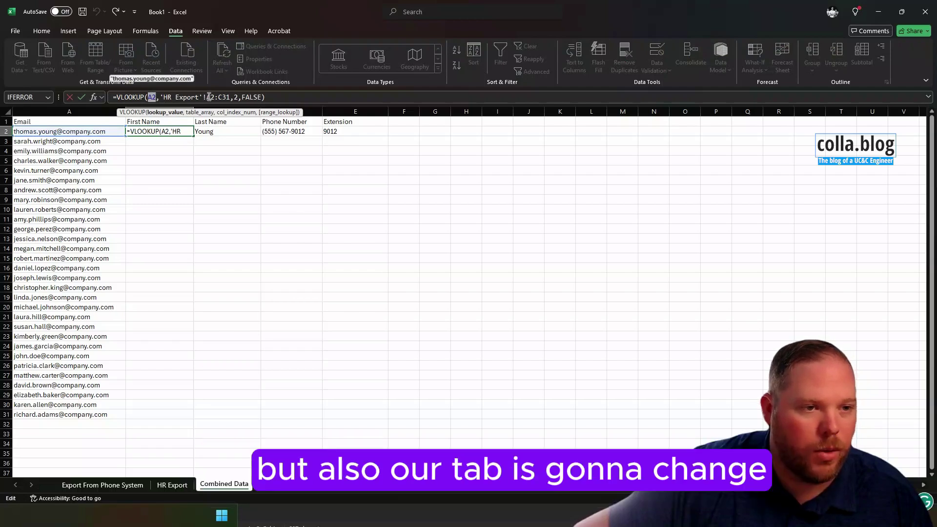
{"action": "left_click", "coordinate": [216, 97]}
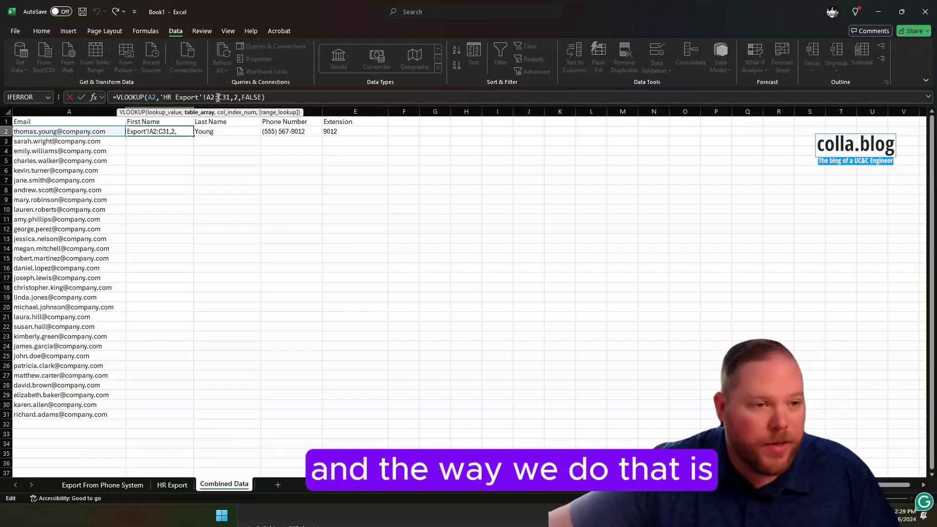
{"action": "type", "text": "$A$"}
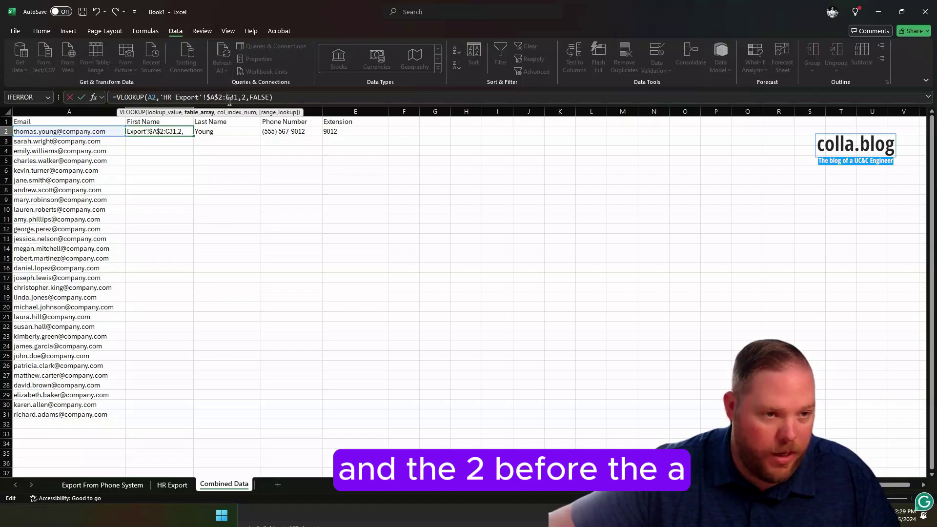
{"action": "type", "text": "$"}
{"action": "type", "text": "$C$"}
{"action": "key", "text": "Return"}
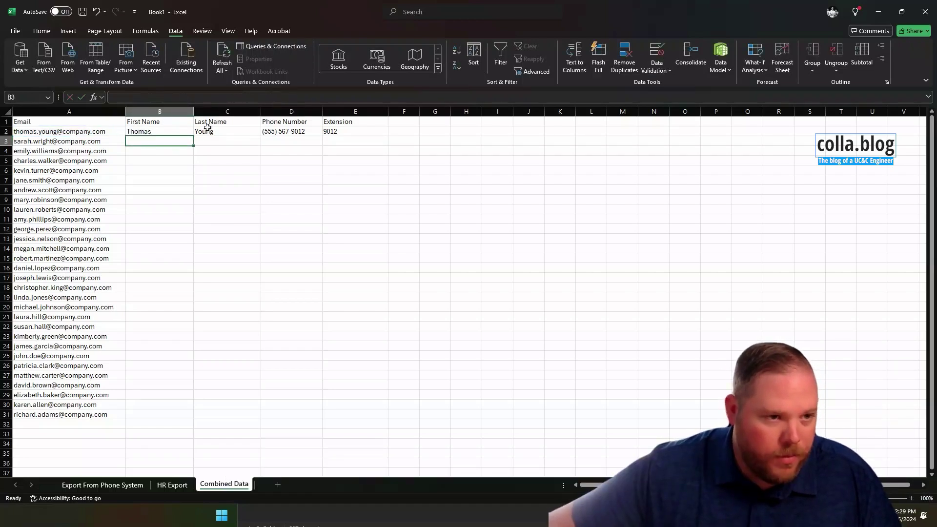
- Make C2's HR Export table range absolute, $A$2:$C$31
{"action": "left_click", "coordinate": [209, 128]}
{"action": "left_click", "coordinate": [210, 97]}
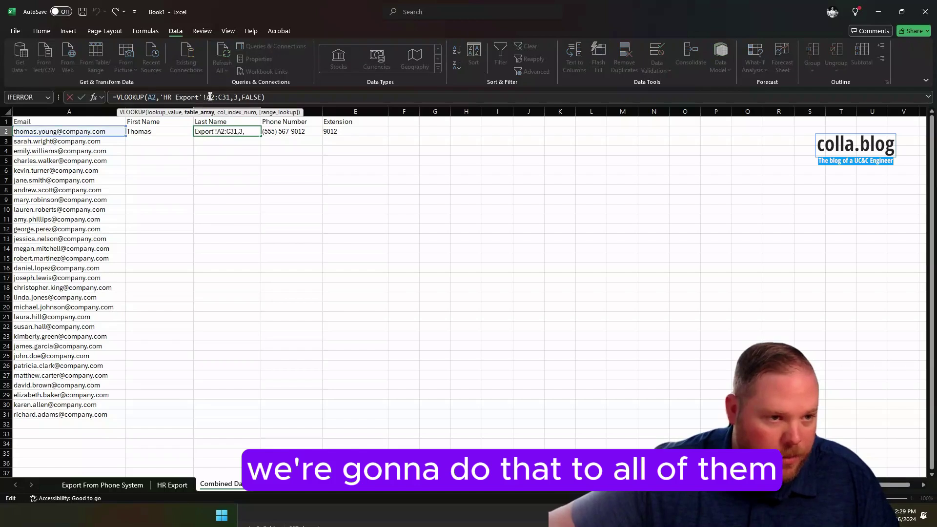
{"action": "type", "text": "$"}
{"action": "key", "text": "Right"}
{"action": "type", "text": "$"}
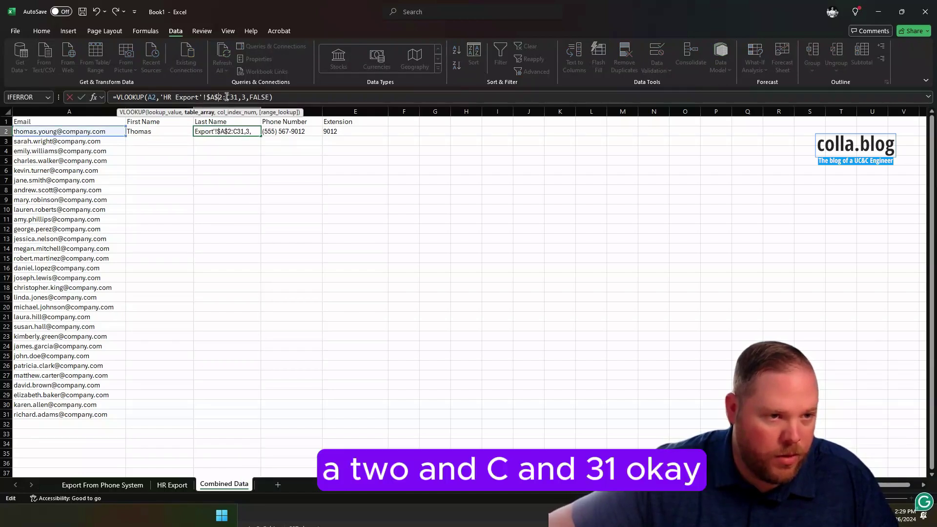
{"action": "left_click", "coordinate": [227, 97]}
{"action": "type", "text": "$C$"}
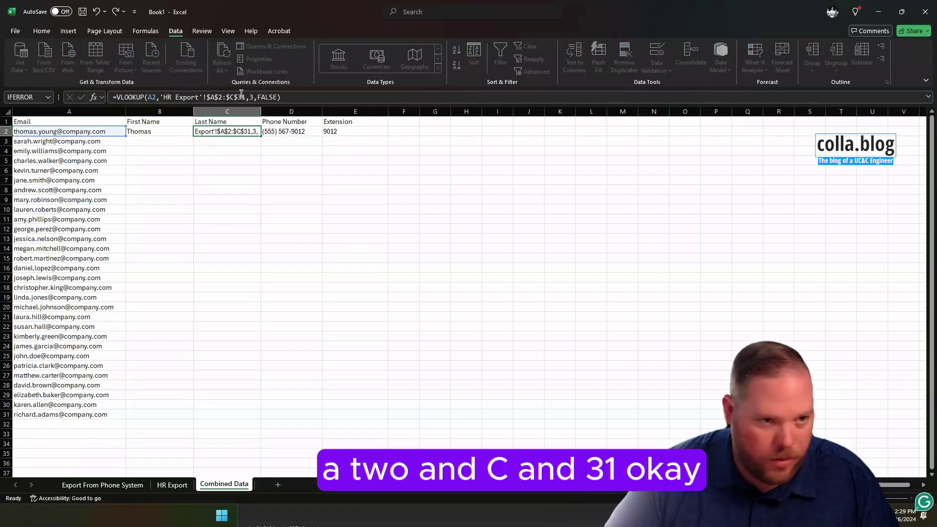
{"action": "key", "text": "Return"}
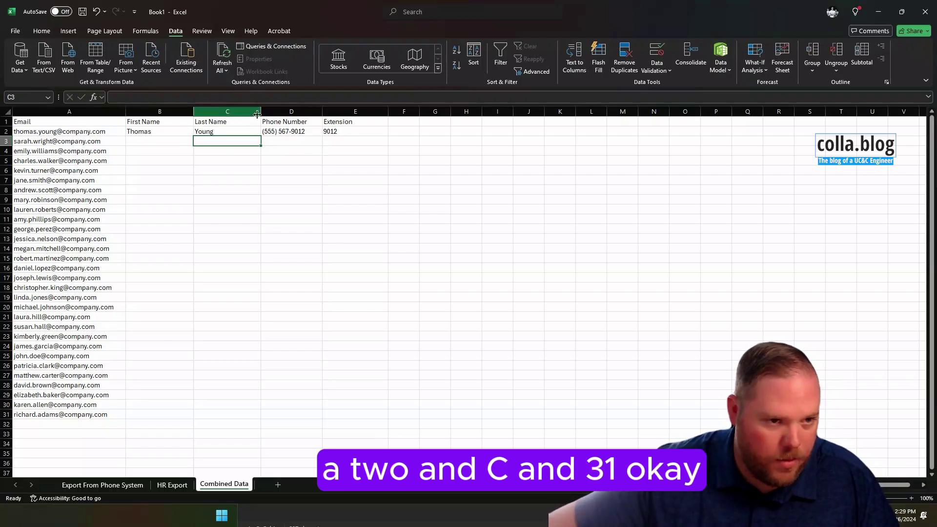
- Make D2's phone export table range absolute, $A$2:$C$27
{"action": "left_click", "coordinate": [274, 131]}
{"action": "left_click", "coordinate": [272, 97]}
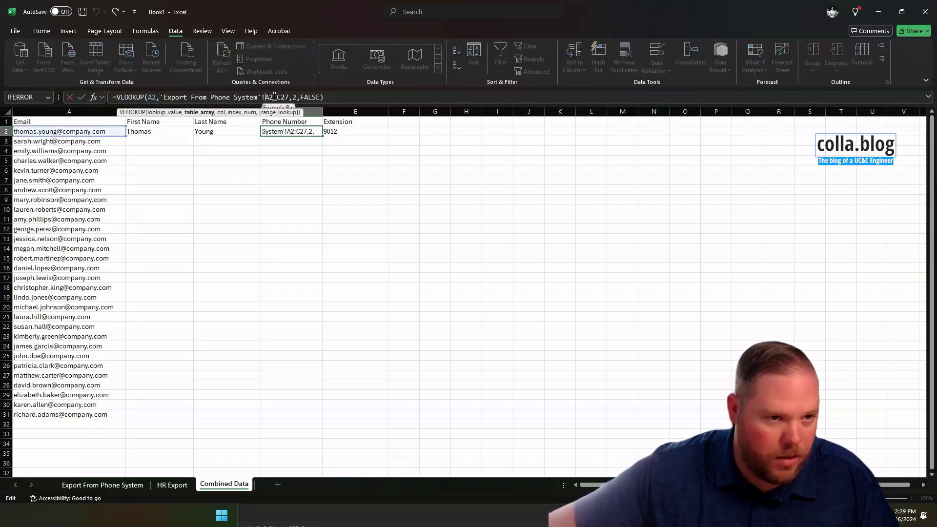
{"action": "type", "text": "$"}
{"action": "left_click", "coordinate": [276, 97]}
{"action": "type", "text": "$"}
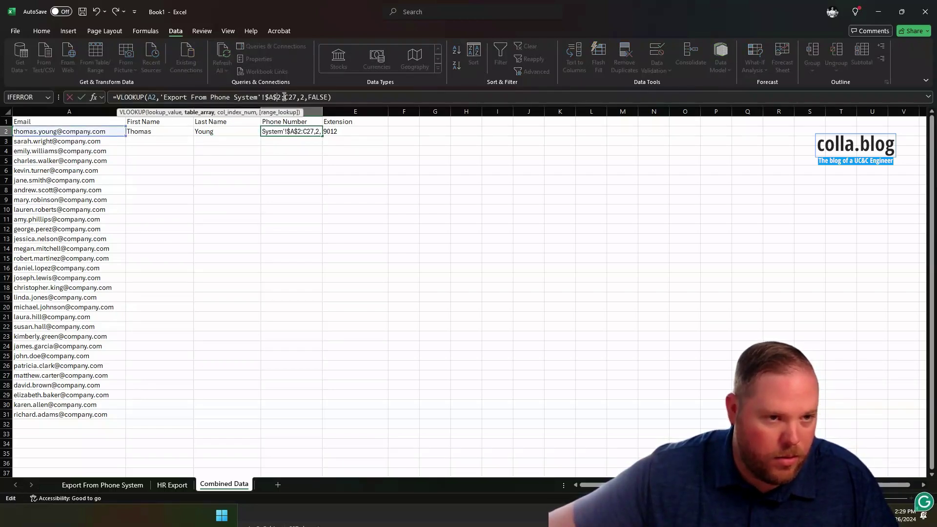
{"action": "left_click", "coordinate": [288, 97]}
{"action": "type", "text": "$"}
{"action": "left_click", "coordinate": [293, 98]}
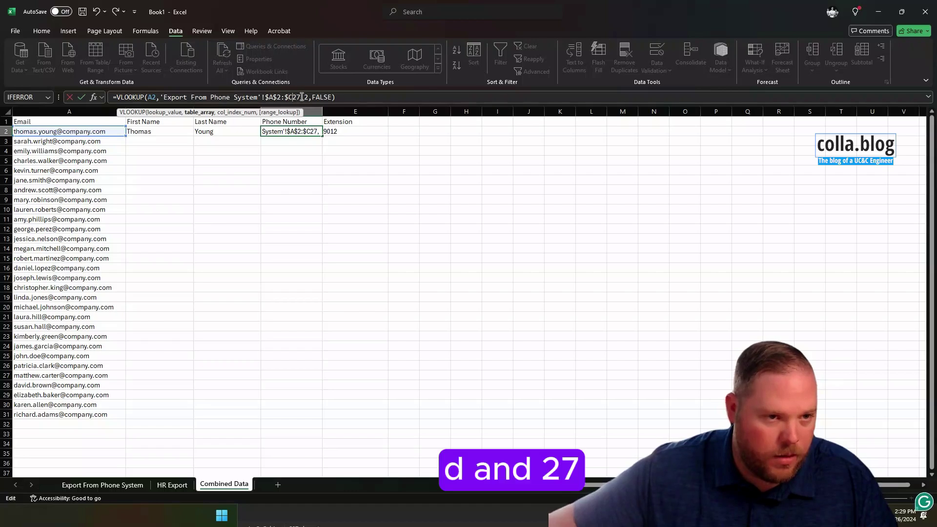
{"action": "type", "text": "$"}
{"action": "key", "text": "Return"}
- Make E2's extension table range absolute, $A$2:$C$27
{"action": "left_click", "coordinate": [338, 131]}
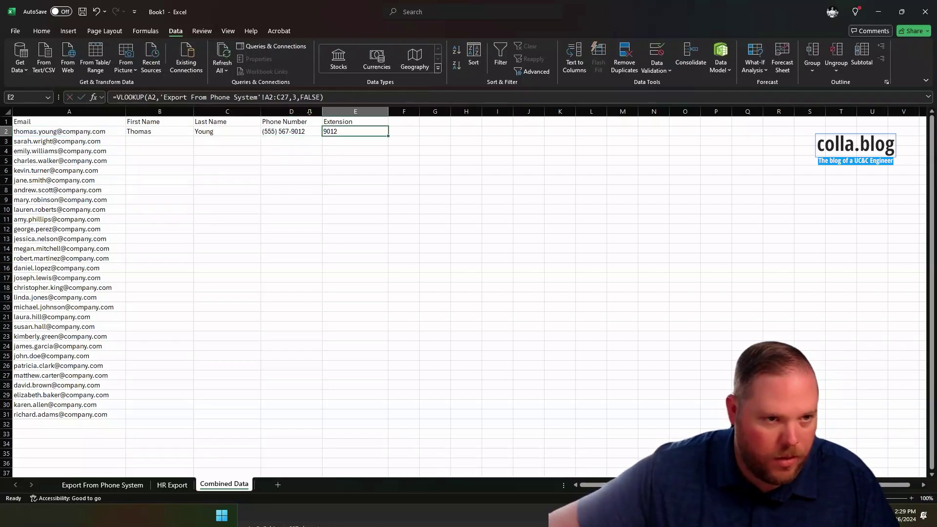
{"action": "left_click", "coordinate": [270, 97]}
{"action": "type", "text": "$"}
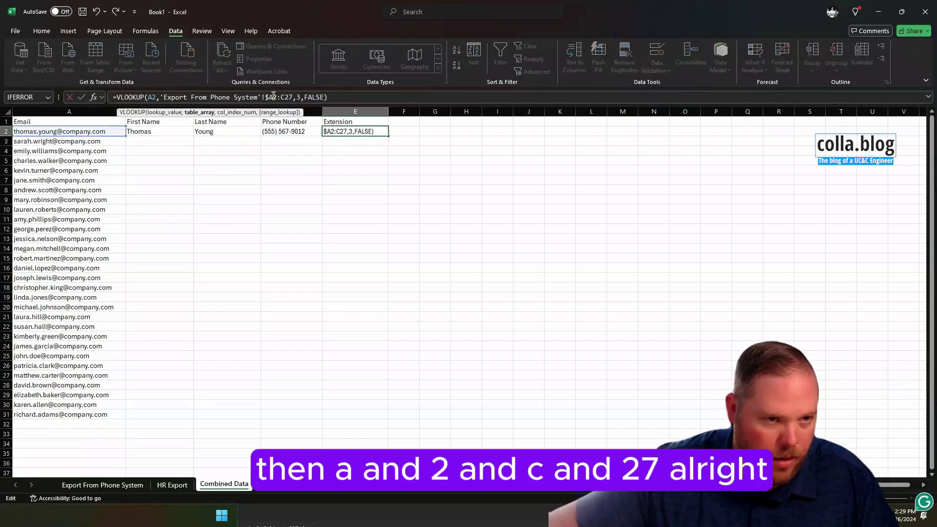
{"action": "key", "text": "Right"}
{"action": "type", "text": "$"}
{"action": "left_click", "coordinate": [287, 97]}
{"action": "type", "text": "$"}
{"action": "key", "text": "Right"}
{"action": "type", "text": "$"}
{"action": "key", "text": "Return"}
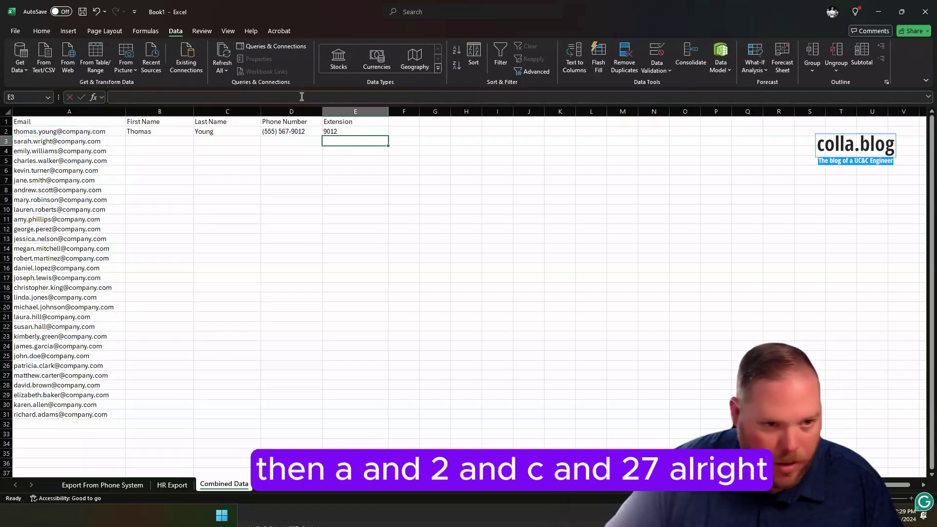
- Fill the row-2 lookups down and mark the #N/A results in rows 3, 10, 27 and 31
{"action": "left_click_drag", "start_coordinate": [183, 132], "coordinate": [366, 416]}
{"action": "left_click", "coordinate": [433, 267]}
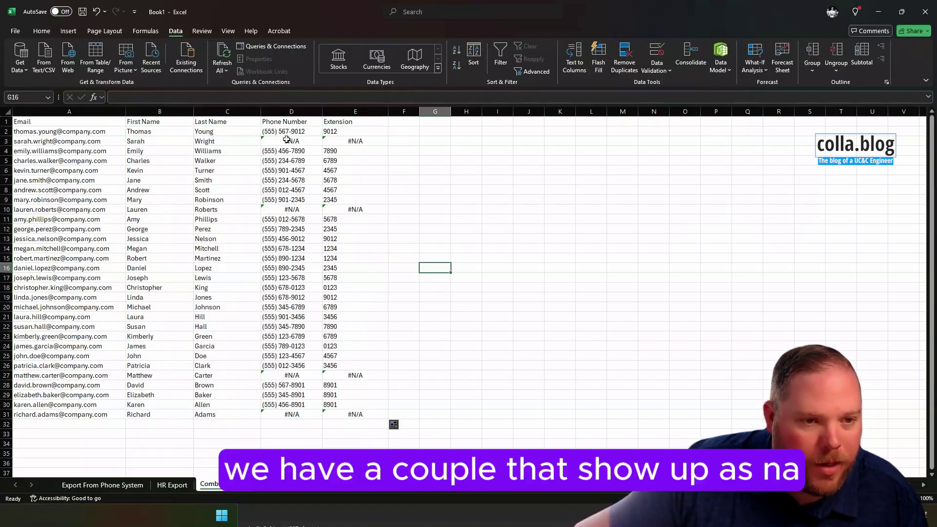
{"action": "left_click_drag", "start_coordinate": [290, 141], "coordinate": [347, 141]}
{"action": "left_click_drag", "start_coordinate": [292, 210], "coordinate": [355, 209]}
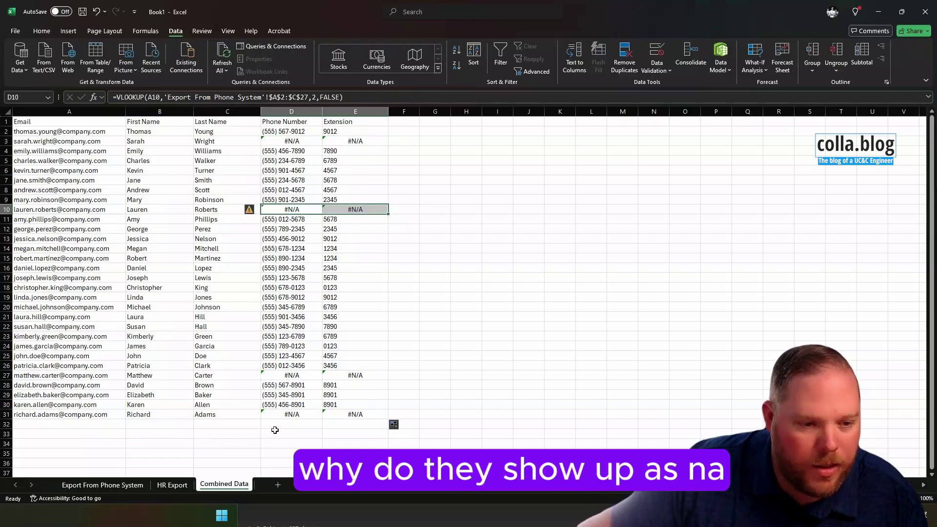
{"action": "left_click_drag", "start_coordinate": [289, 375], "coordinate": [355, 375]}
{"action": "left_click_drag", "start_coordinate": [293, 414], "coordinate": [356, 416]}
- Compare HR Export with the phone list ending at row 27, then open D3's formula for editing
{"action": "left_click", "coordinate": [172, 485]}
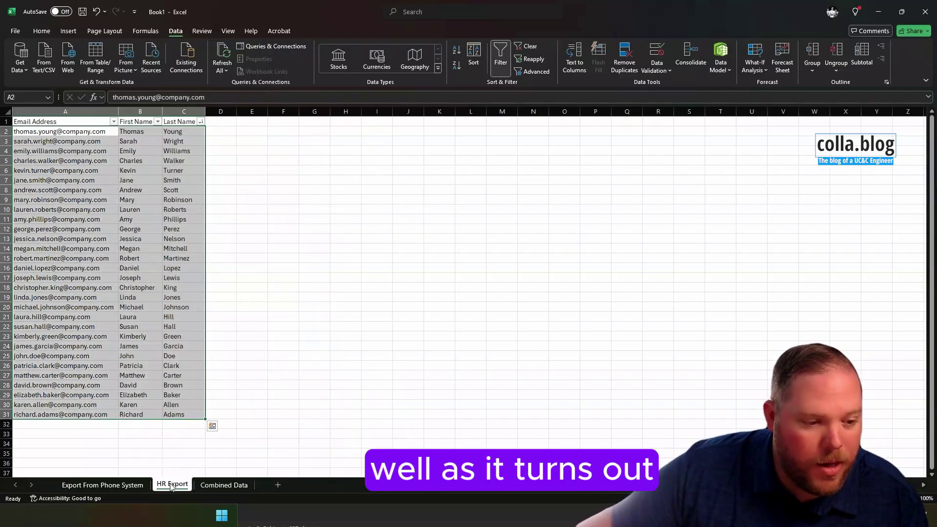
{"action": "left_click", "coordinate": [130, 485]}
{"action": "left_click_drag", "start_coordinate": [27, 376], "coordinate": [193, 132]}
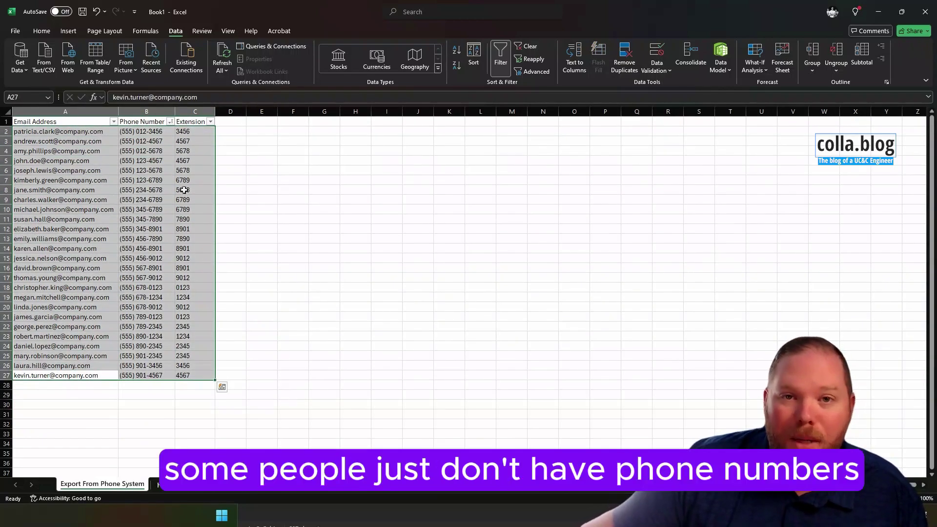
{"action": "left_click", "coordinate": [226, 488]}
{"action": "left_click", "coordinate": [283, 140]}
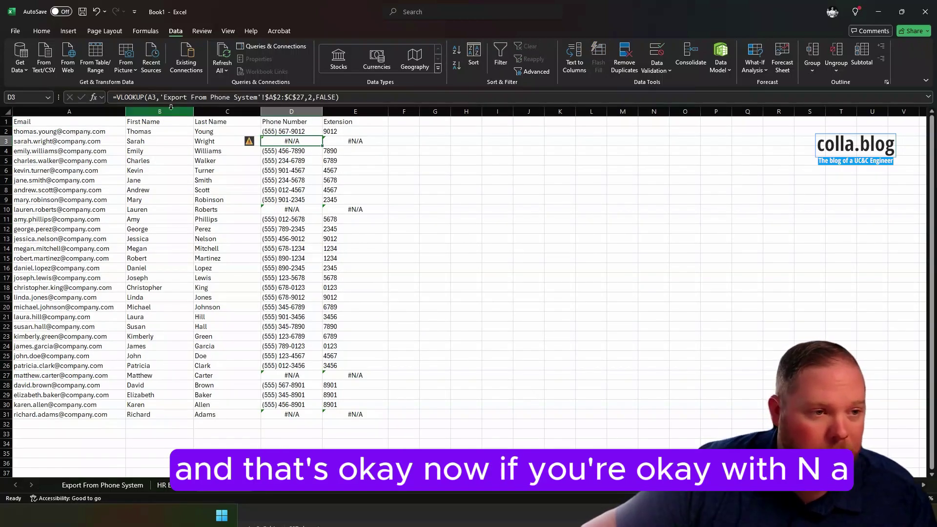
{"action": "left_click", "coordinate": [117, 96]}
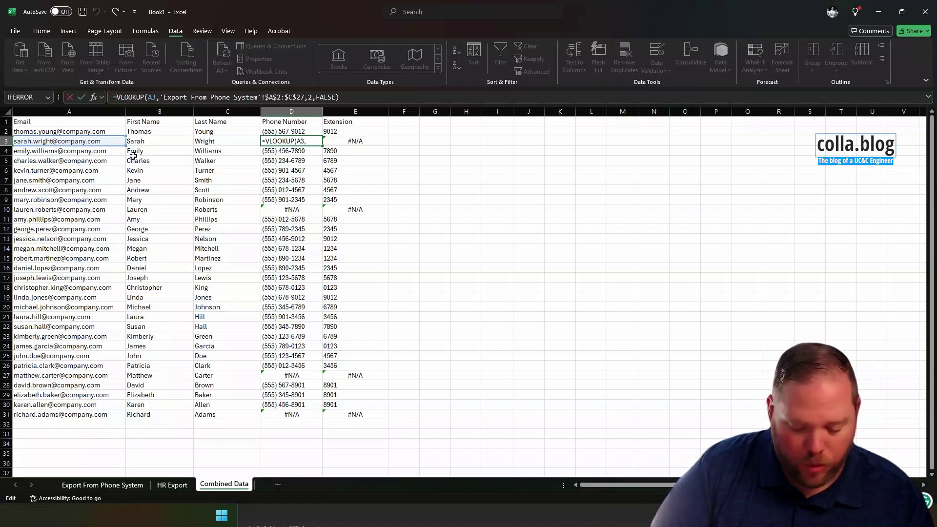
- Change D3's phone formula to IFERROR(VLOOKUP(...),"") so it returns a blank on a missing match
{"action": "type", "text": "IFERRO4"}
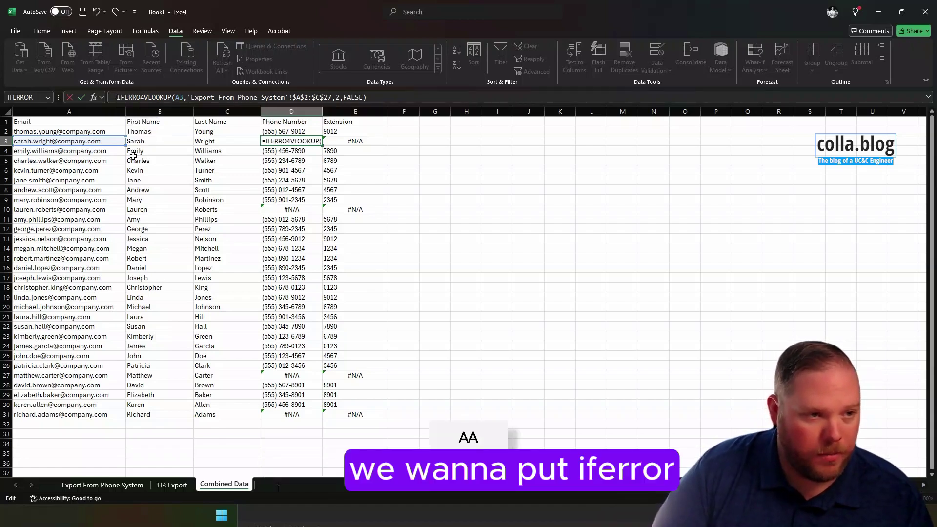
{"action": "key", "text": "Caps_Lock"}
{"action": "key", "text": "BackSpace"}
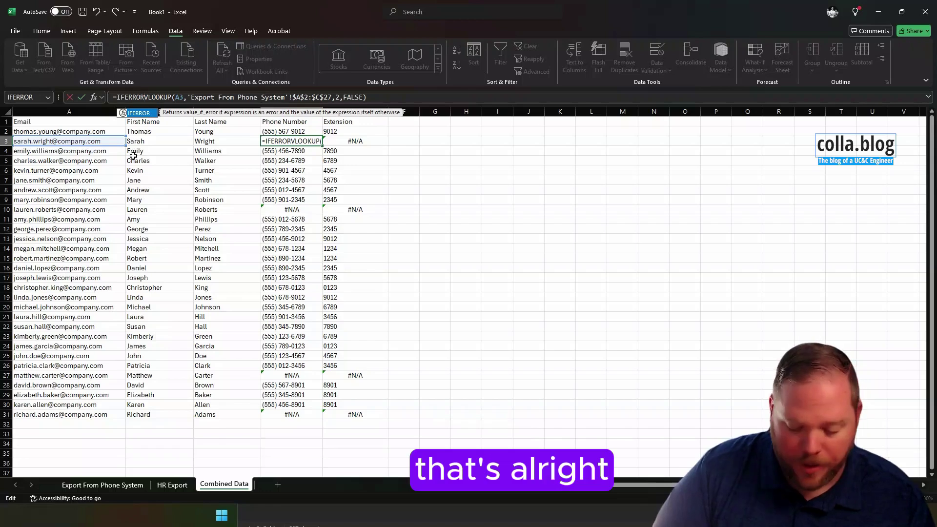
{"action": "type", "text": "R("}
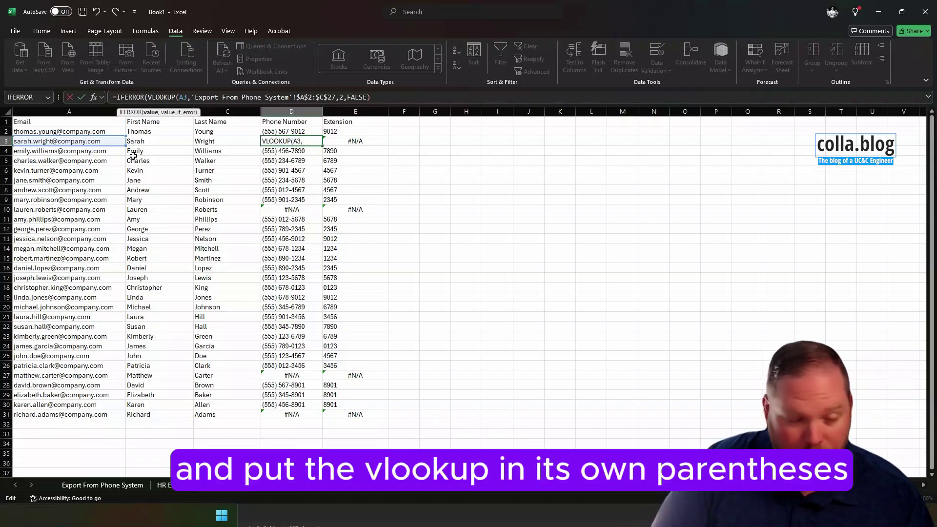
{"action": "key", "text": "End"}
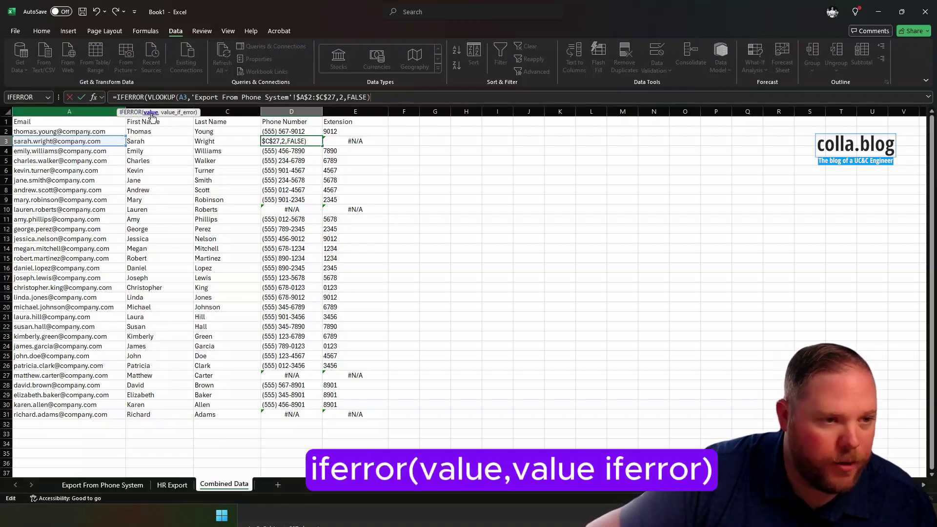
{"action": "type", "text": ",."}
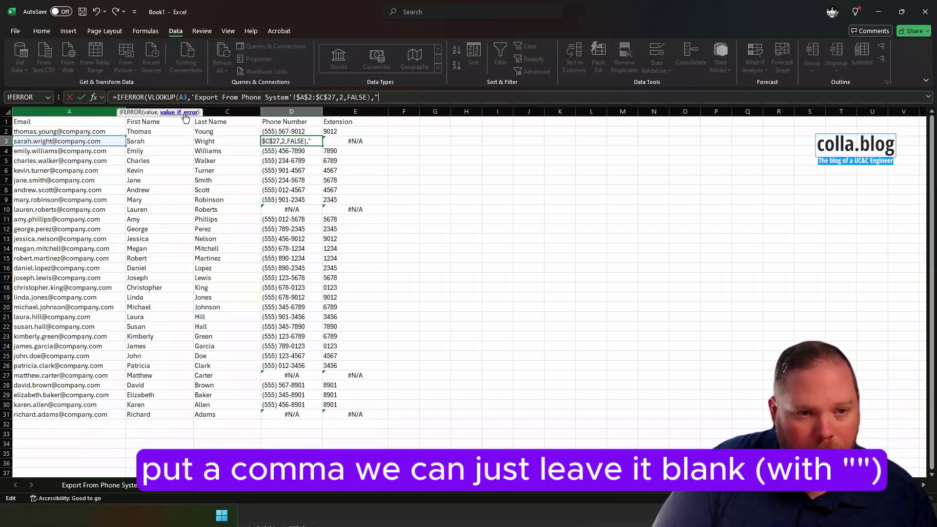
{"action": "type", "text": "\")"}
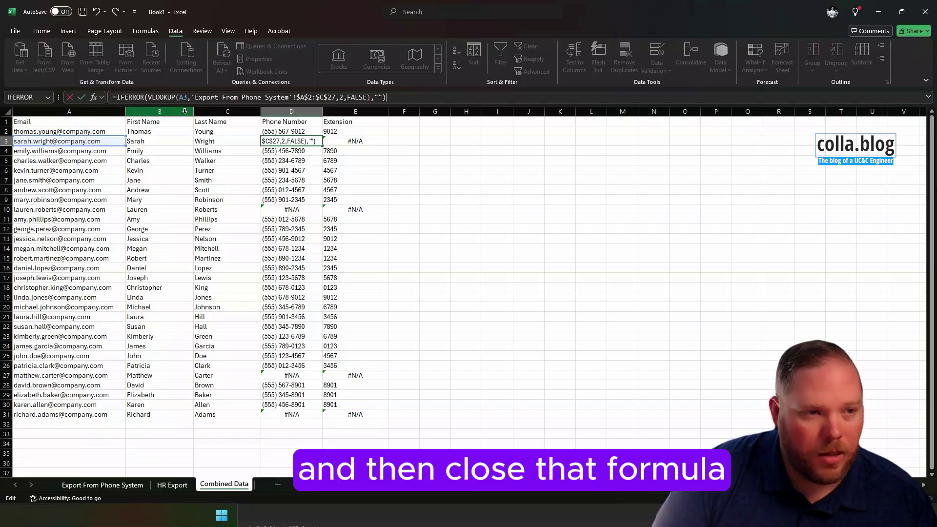
{"action": "key", "text": "Return"}
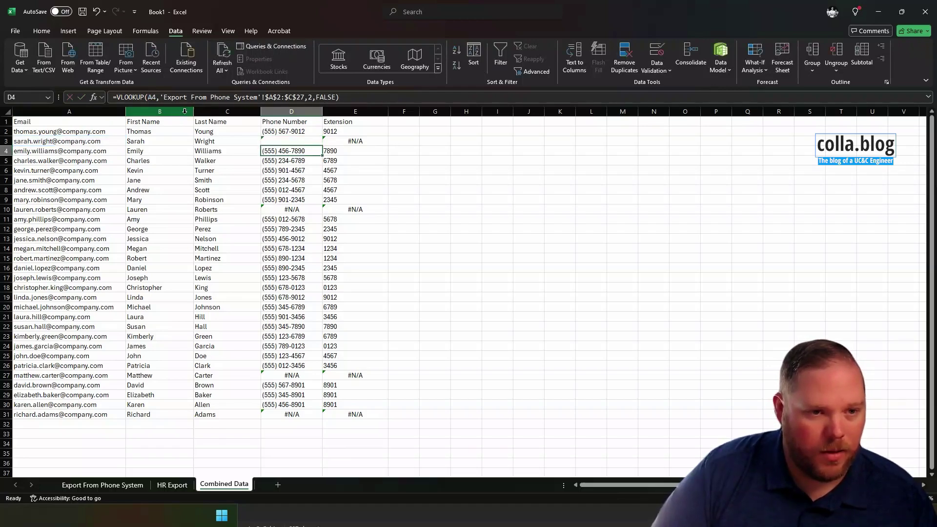
{"action": "left_click", "coordinate": [299, 140]}
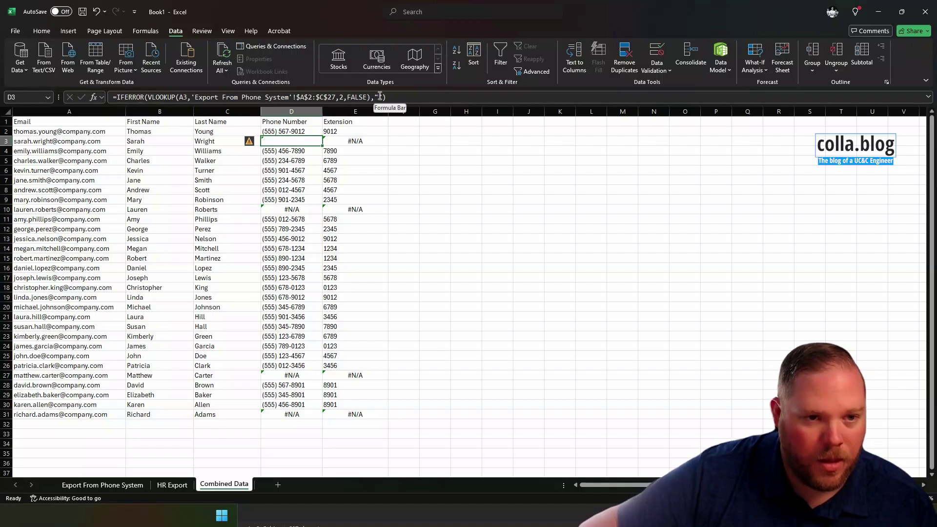
{"action": "left_click", "coordinate": [380, 96]}
{"action": "type", "text": "No"}
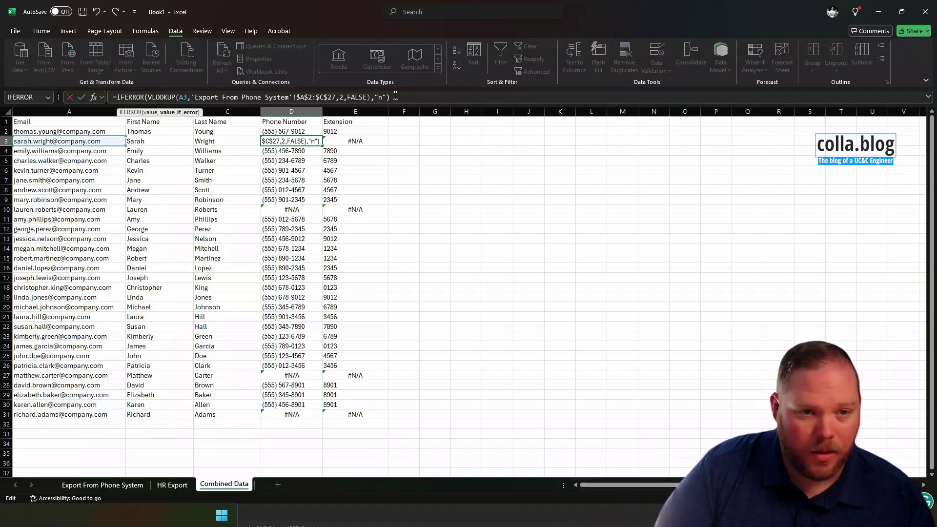
{"action": "key", "text": "Caps_Lock"}
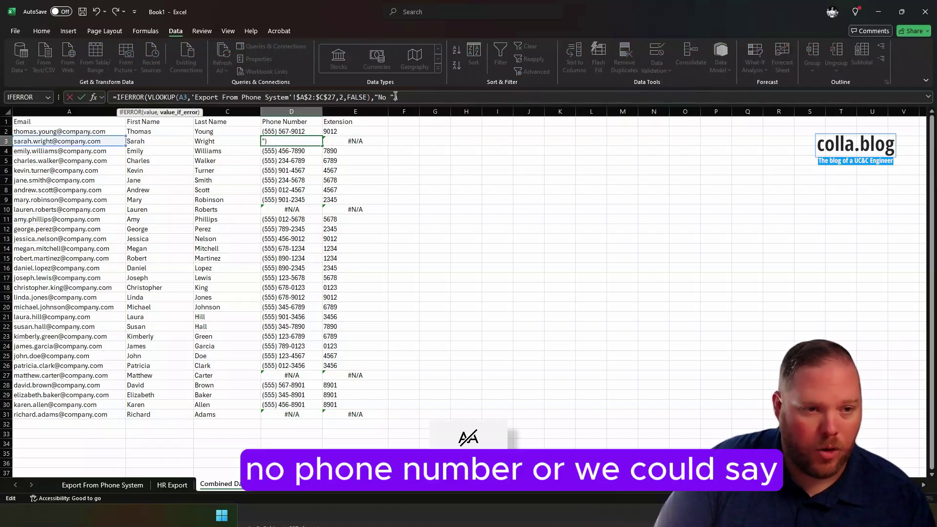
{"action": "type", "text": "Phone Number"}
{"action": "key", "text": "Return"}
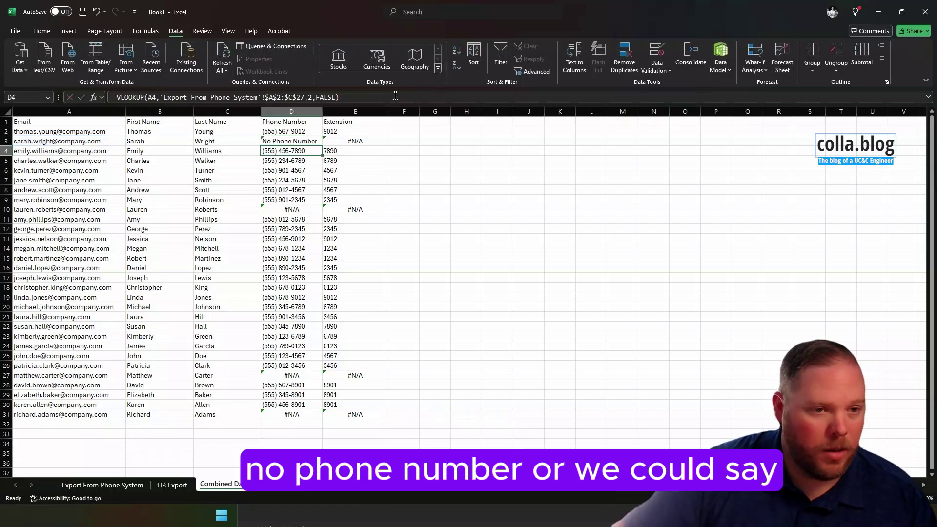
{"action": "left_click", "coordinate": [313, 141]}
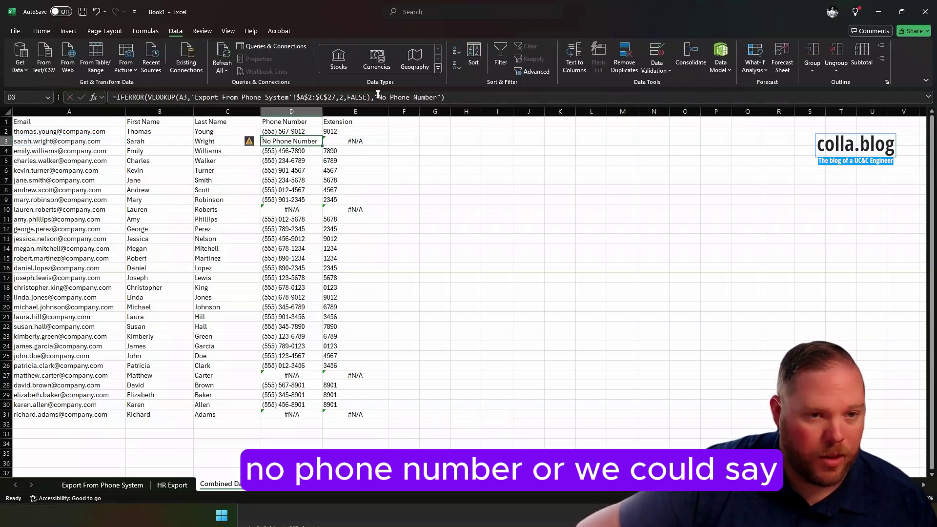
{"action": "left_click_drag", "start_coordinate": [378, 95], "coordinate": [441, 105]}
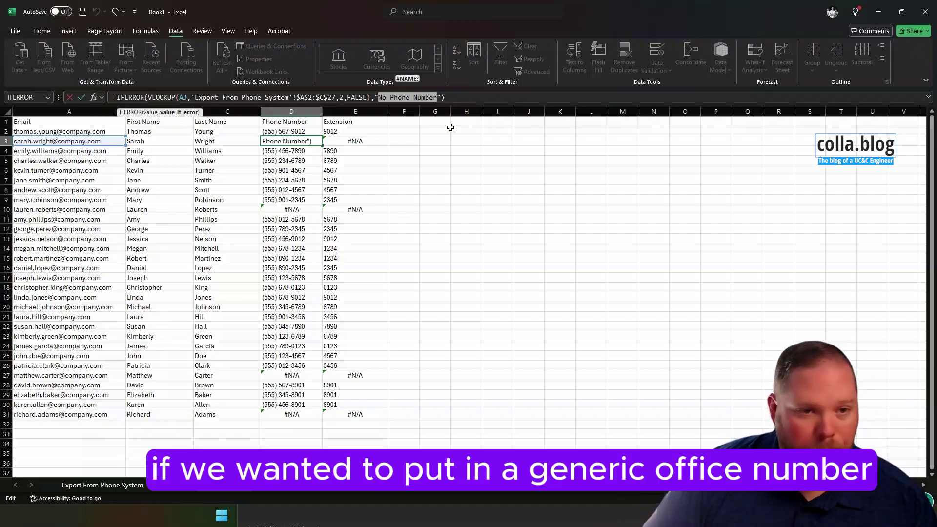
{"action": "type", "text": "555"}
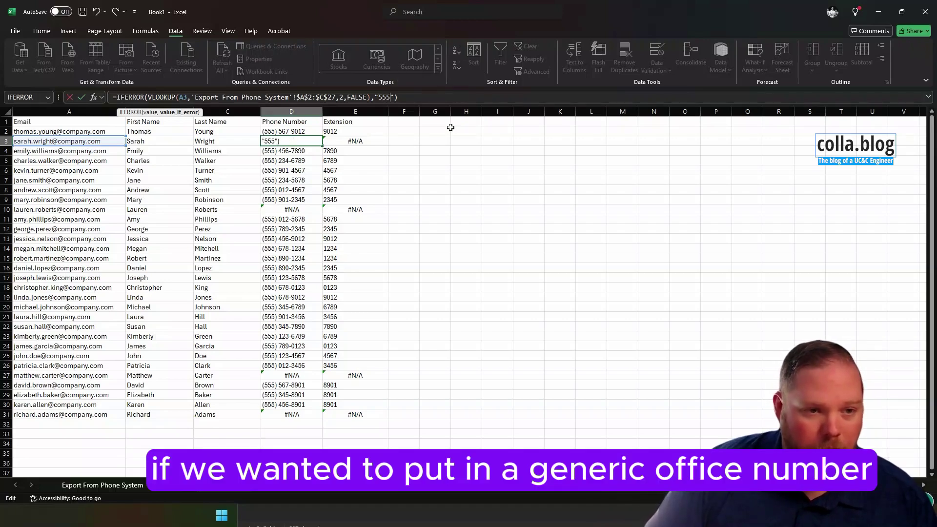
{"action": "type", "text": "-555-"}
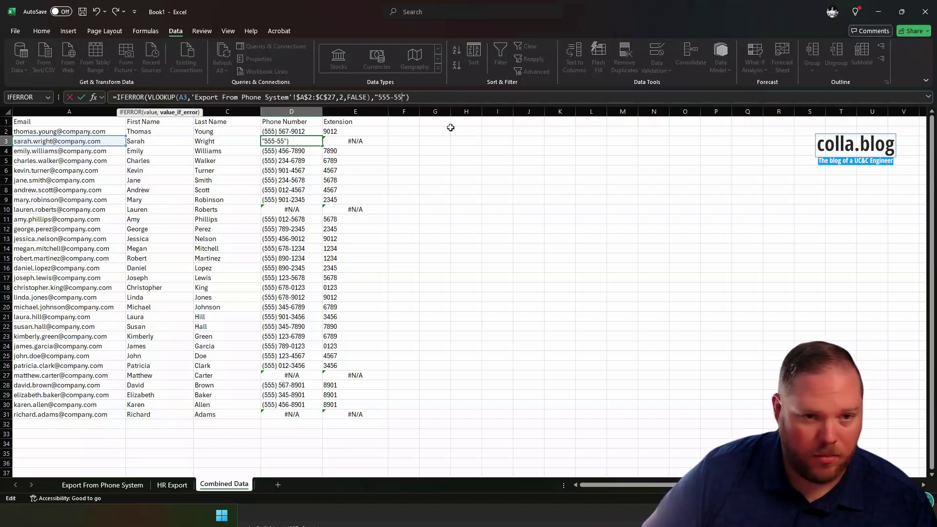
{"action": "type", "text": "5555"}
{"action": "key", "text": "ctrl+Return"}
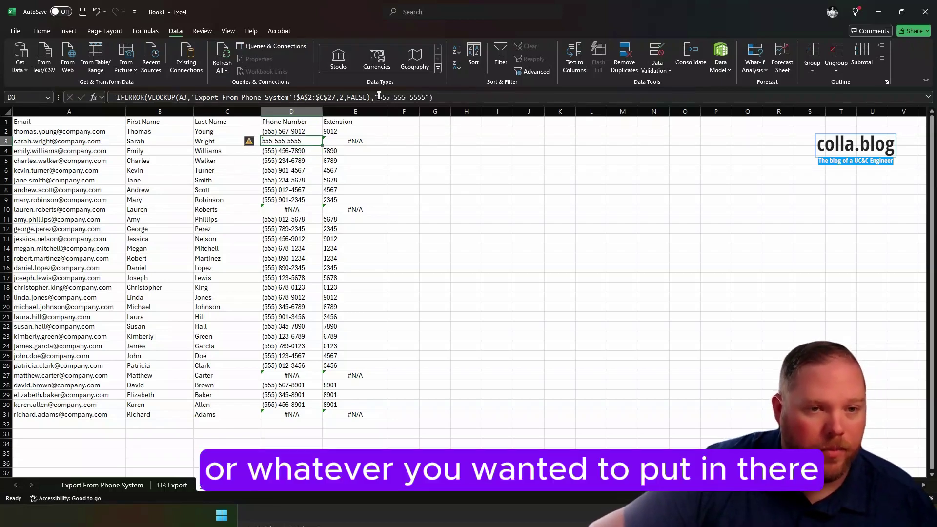
{"action": "left_click_drag", "start_coordinate": [379, 97], "coordinate": [425, 97]}
{"action": "key", "text": "BackSpace"}
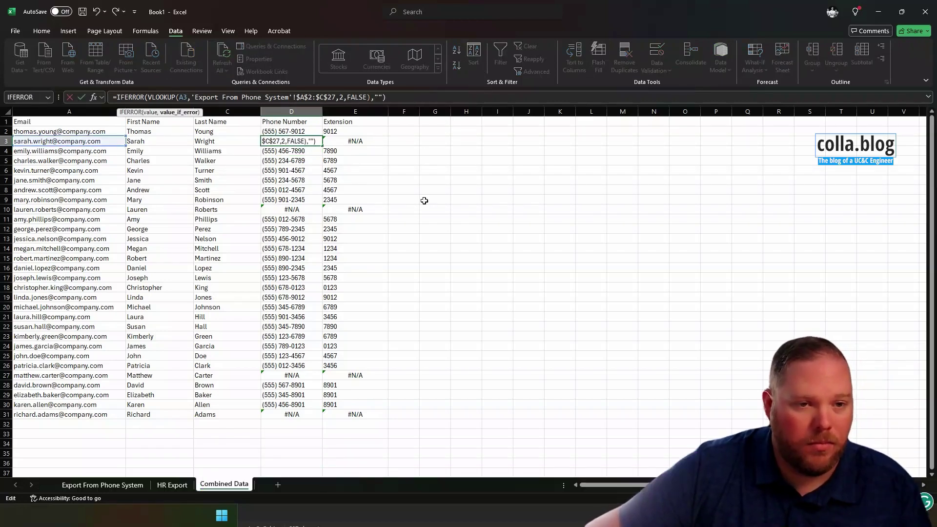
- Fill the IFERROR phone formula from D3 down to D31
{"action": "key", "text": "ctrl+Return"}
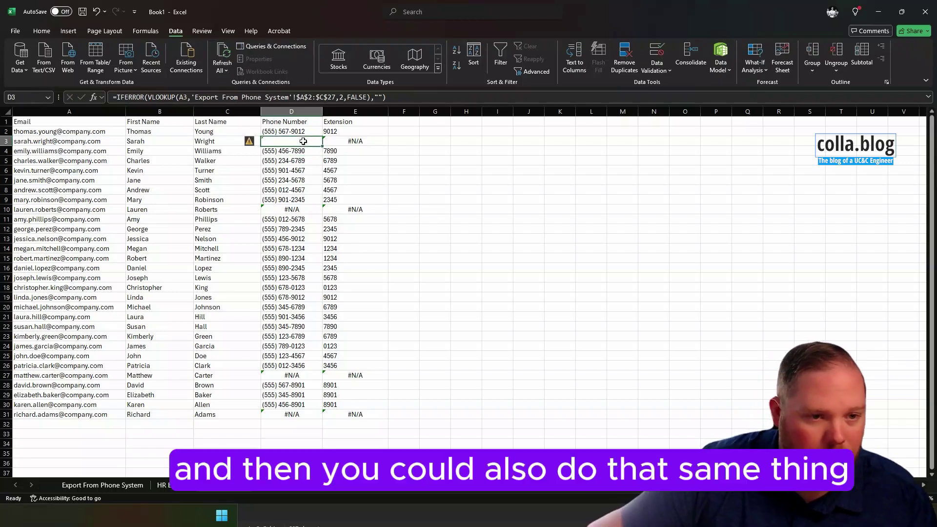
{"action": "left_click_drag", "start_coordinate": [323, 146], "coordinate": [322, 420]}
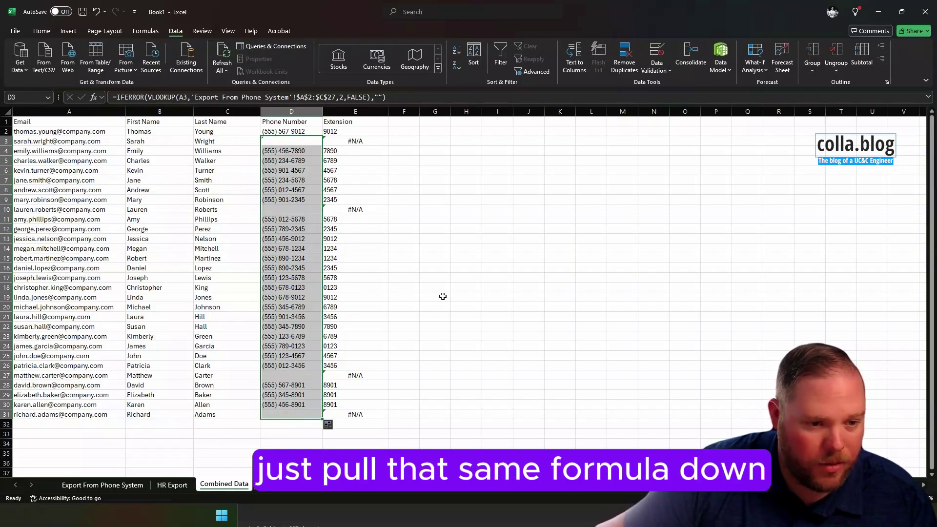
{"action": "left_click", "coordinate": [456, 289]}
- Check the filled formulas in D3 through D9 and the blank results in D10 and D27
{"action": "left_click_drag", "start_coordinate": [282, 150], "coordinate": [283, 200]}
{"action": "left_click", "coordinate": [284, 210]}
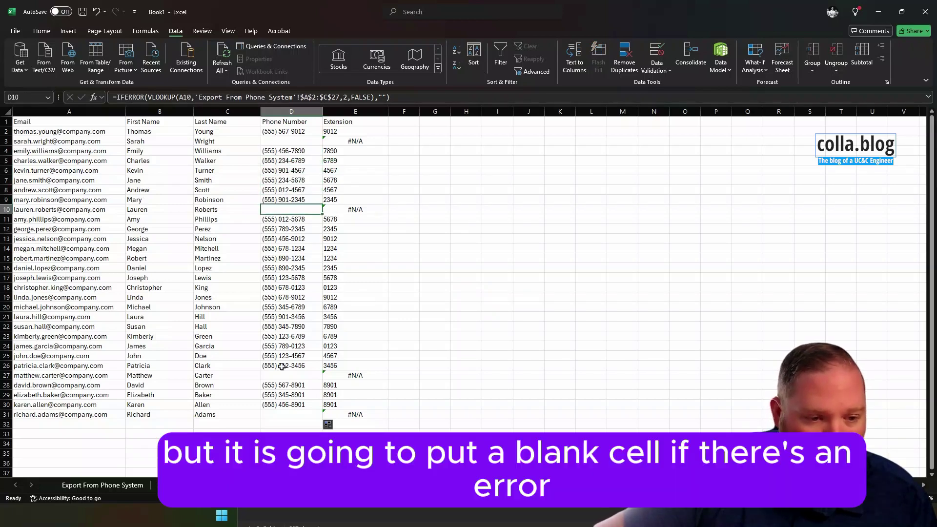
{"action": "left_click", "coordinate": [284, 376]}
{"action": "left_click", "coordinate": [275, 143]}
{"action": "left_click", "coordinate": [284, 211]}
{"action": "left_click", "coordinate": [292, 376]}
{"action": "left_click", "coordinate": [434, 238]}
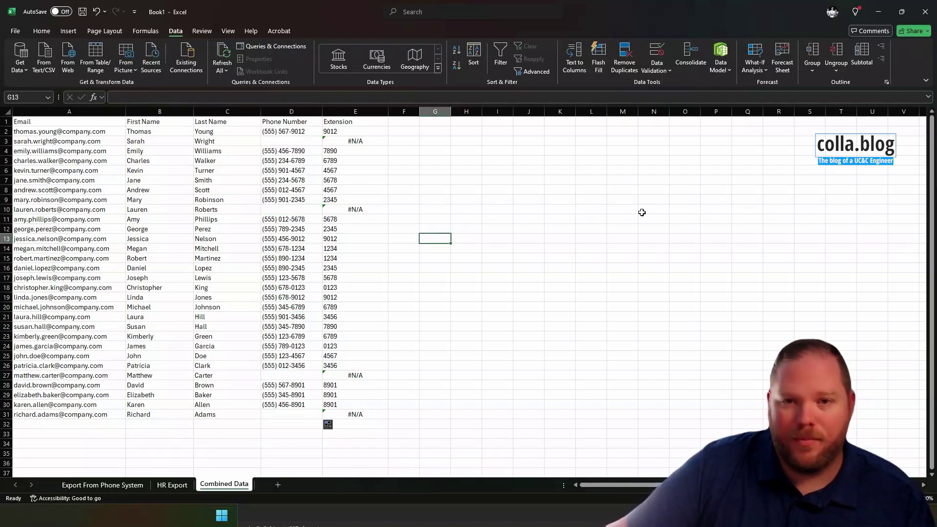